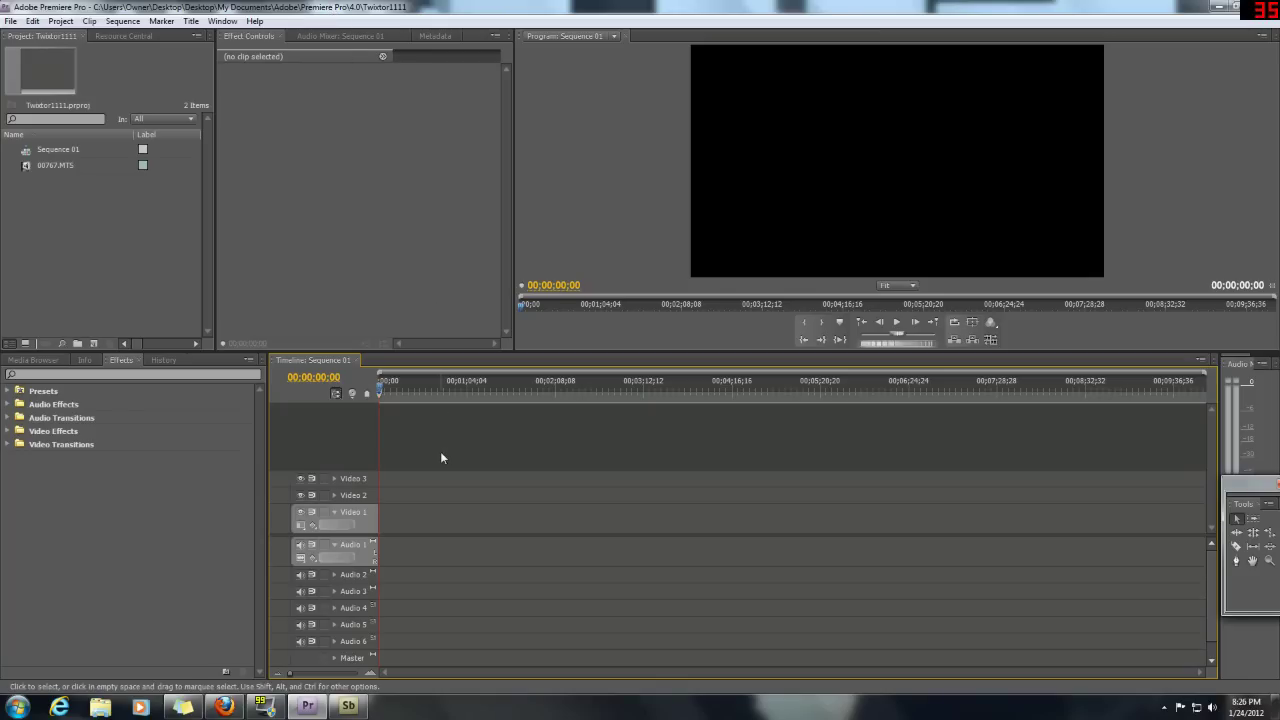
Step: Drop 00748.MTS onto Video 1 at 00:00, zoom the timeline in and scrub to the jumper
left_click_drag(415, 389, 504, 398)
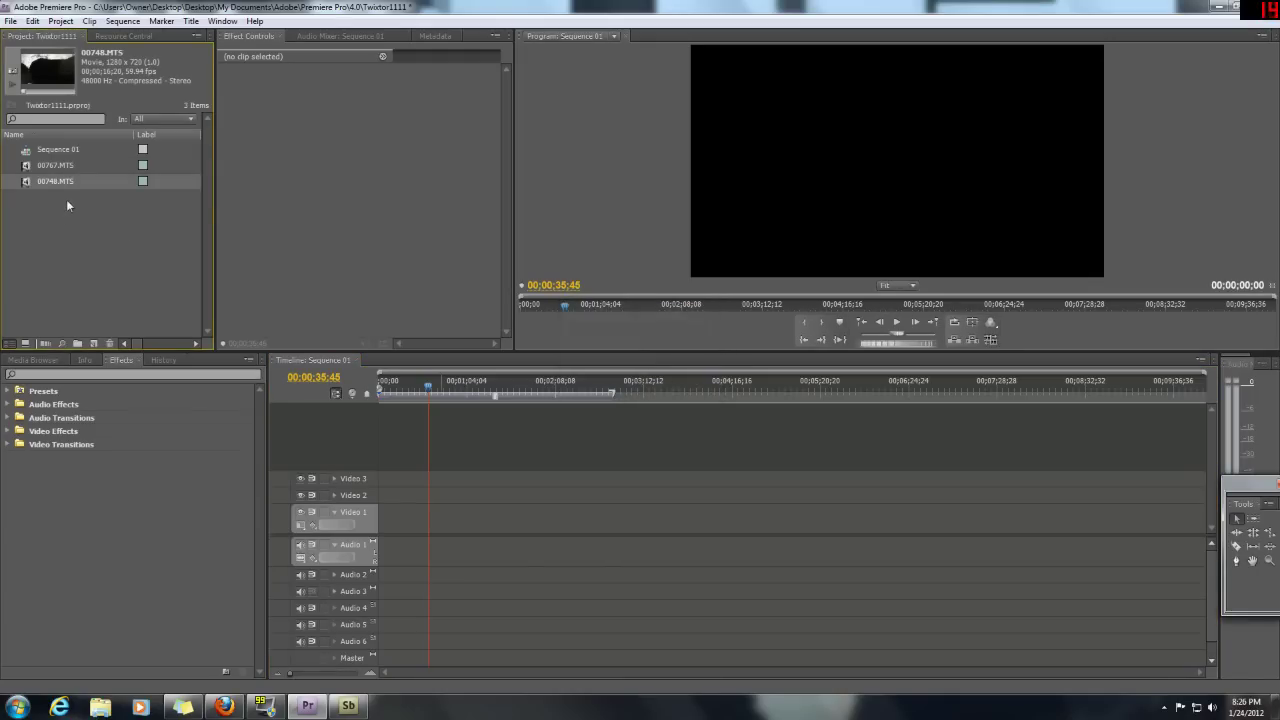
left_click_drag(55, 181, 390, 525)
left_click(381, 385)
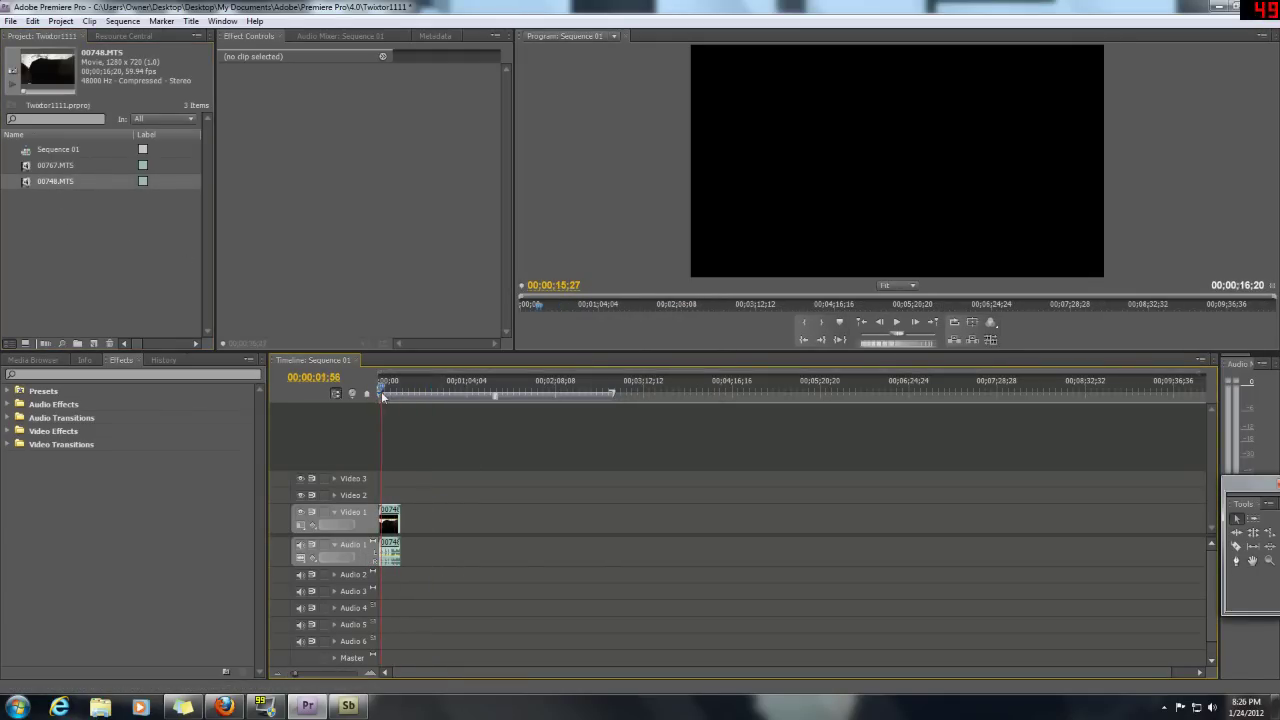
left_click_drag(295, 672, 319, 672)
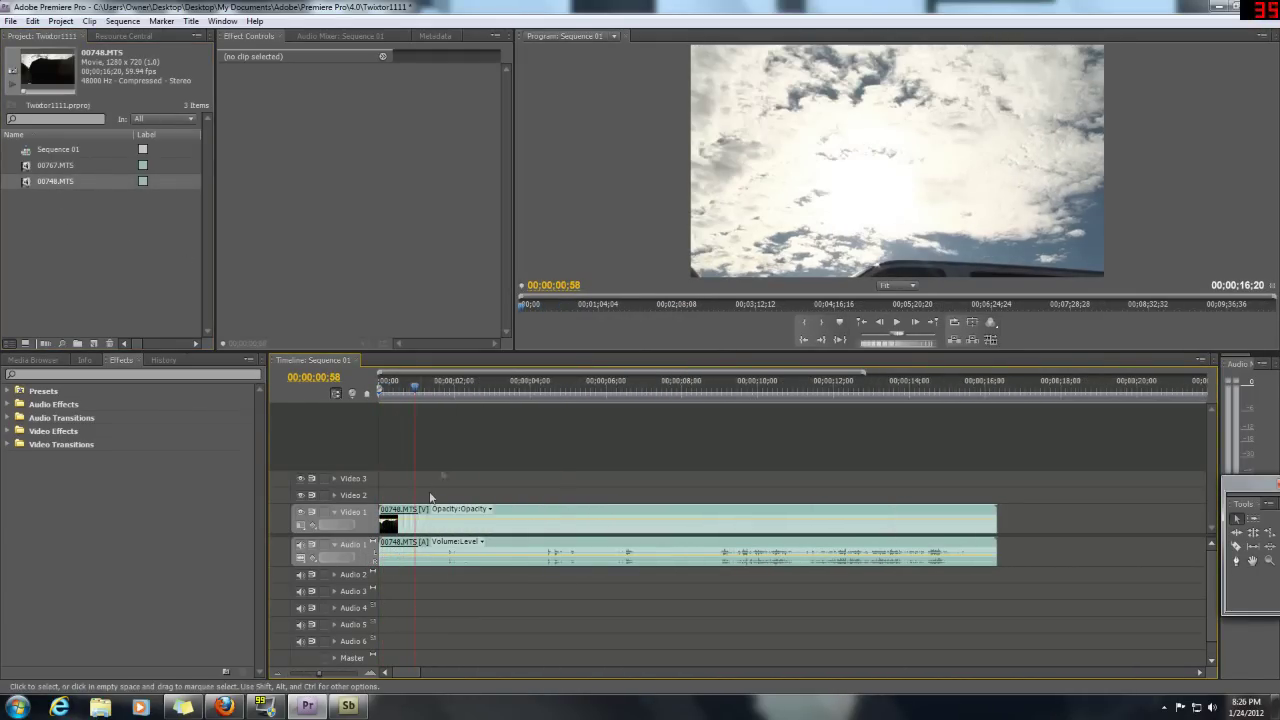
left_click(440, 390)
left_click_drag(440, 390, 714, 445)
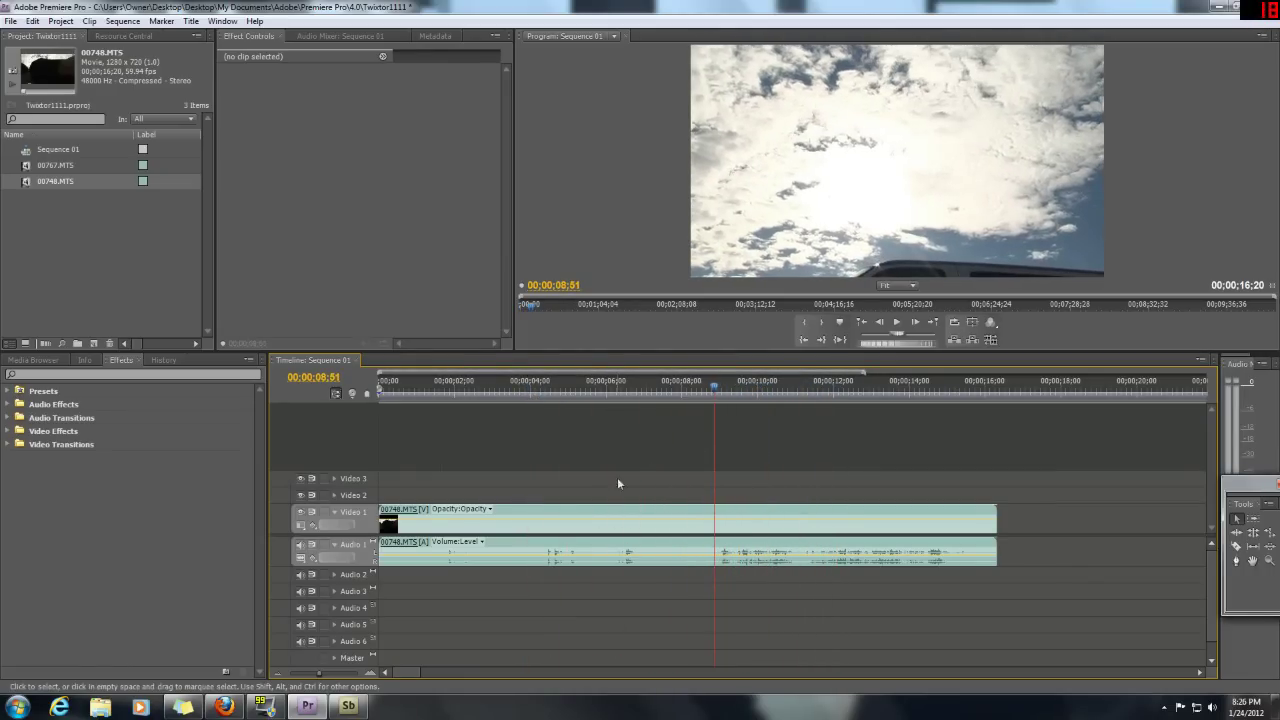
Step: Save the project and zoom the timeline out, leaving the monitor output options unchanged
key("ctrl+s")
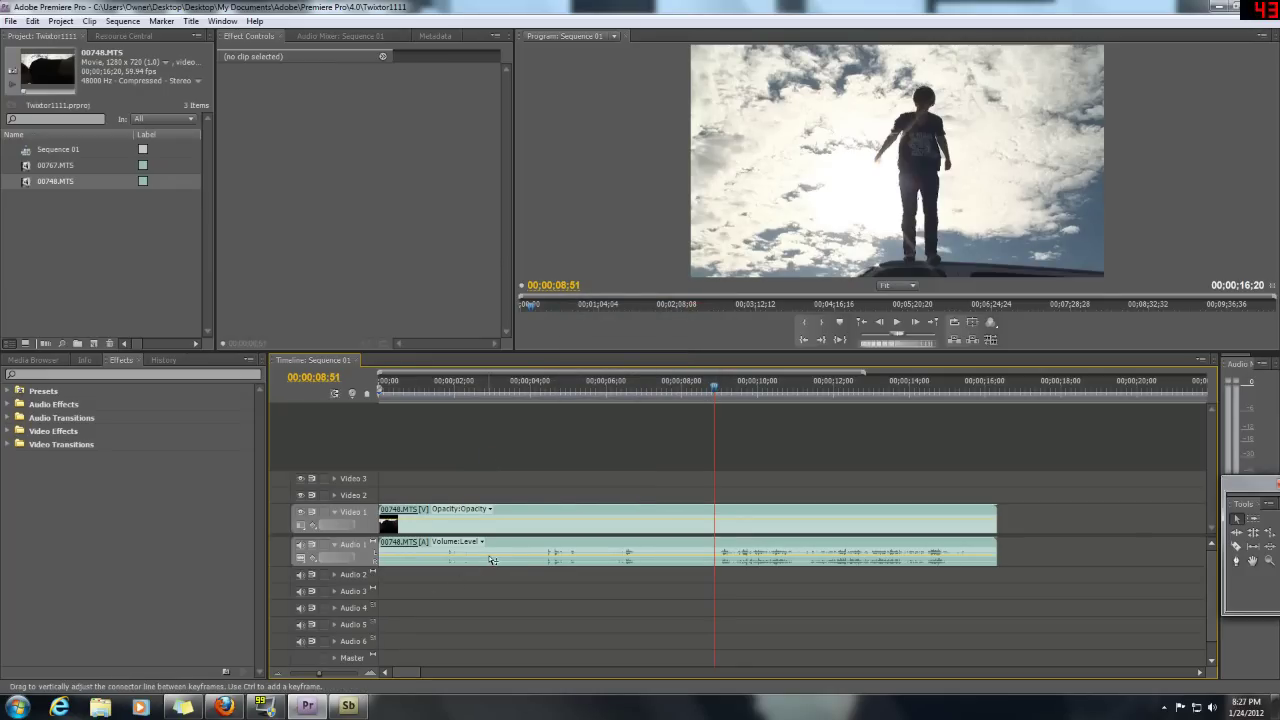
left_click(991, 322)
left_click(992, 323)
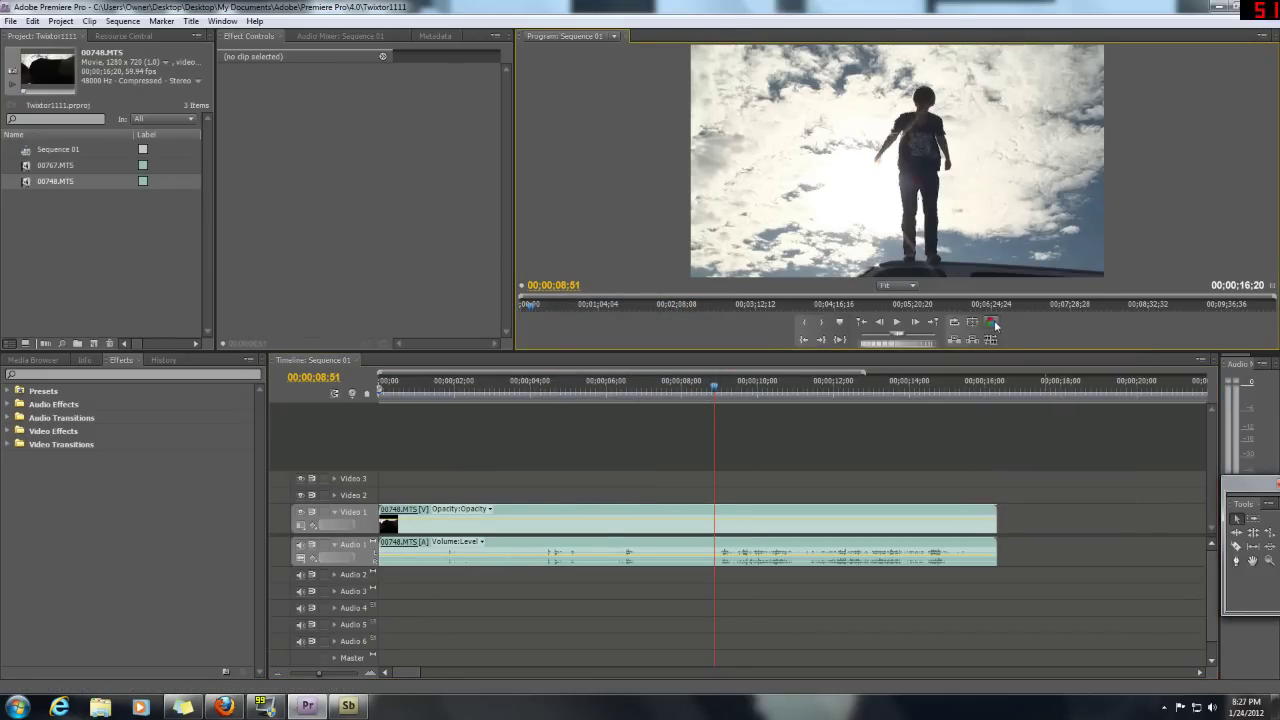
left_click_drag(318, 673, 310, 677)
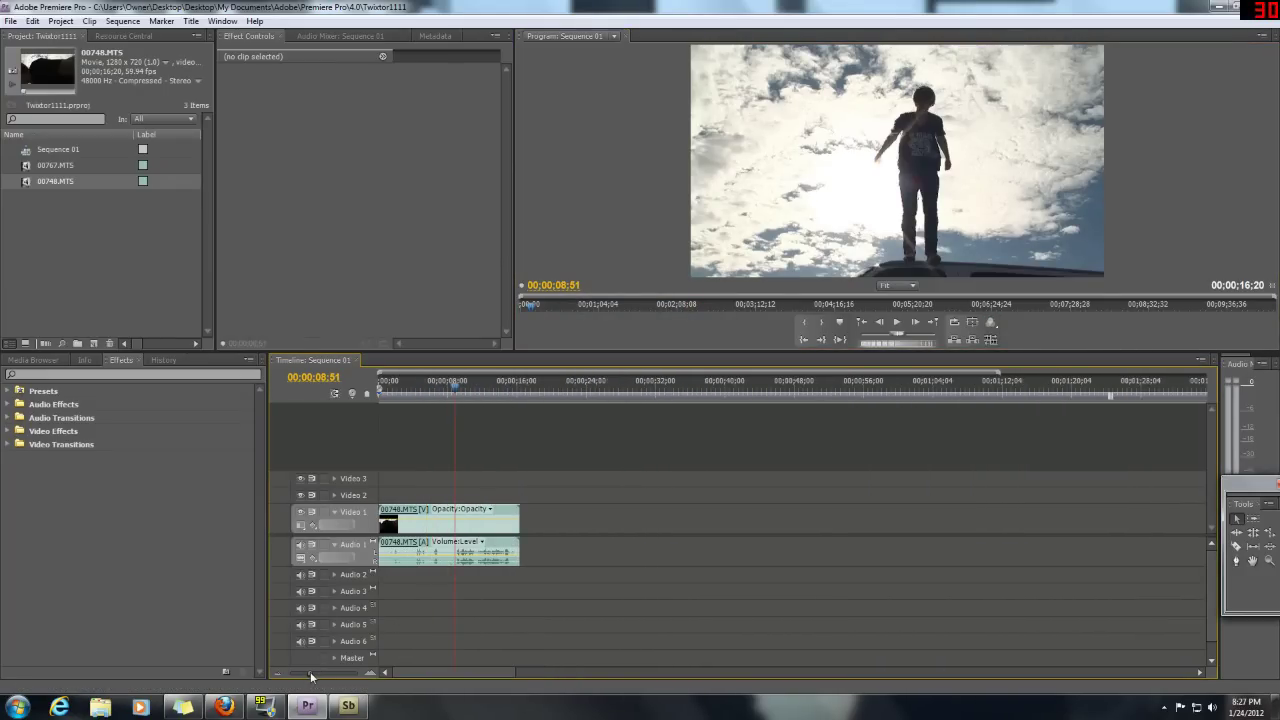
Step: Paste copies of the 00748.MTS clip after the original and scrub through the first clip
left_click(410, 522)
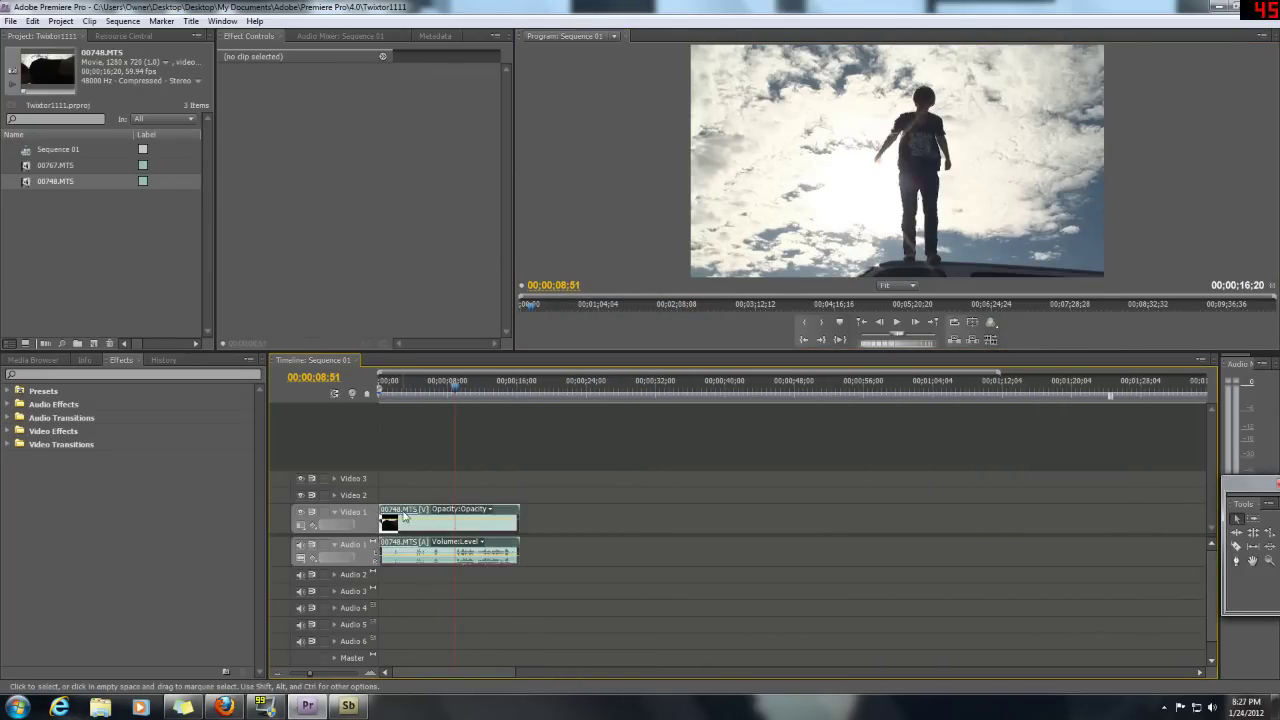
left_click(534, 393)
key("ctrl+v")
key("ctrl+v")
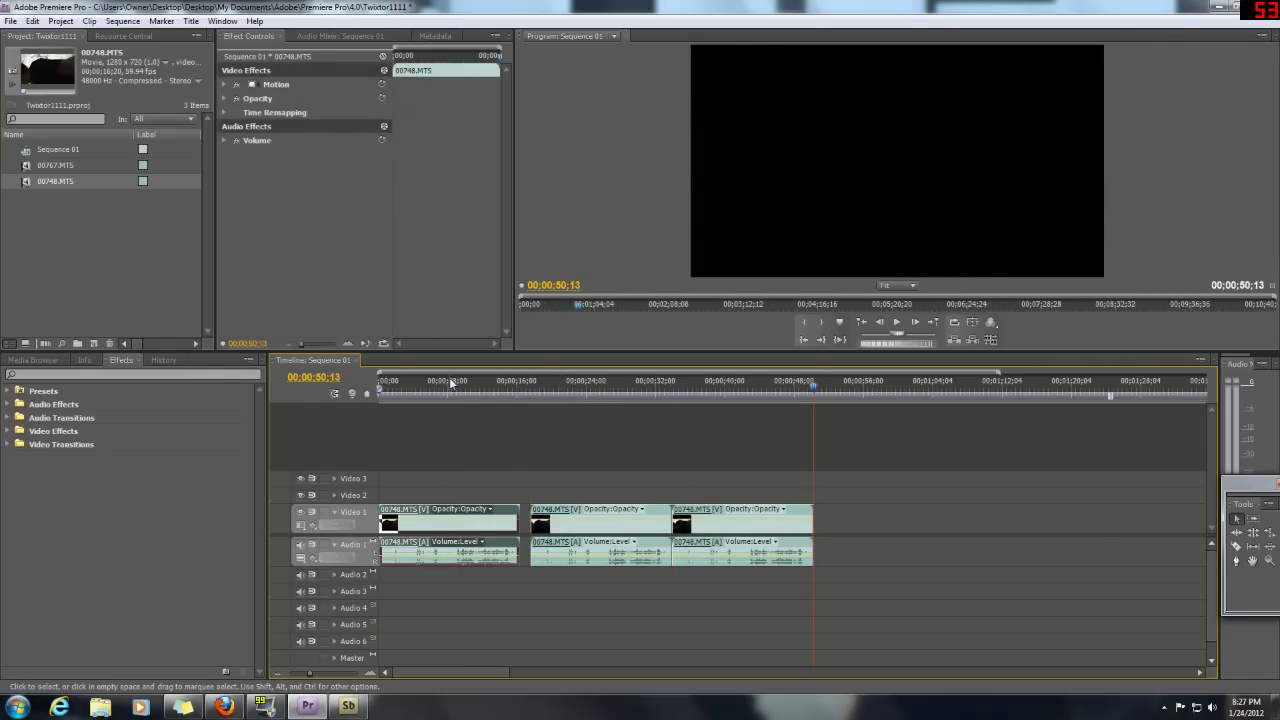
left_click_drag(427, 386, 491, 405)
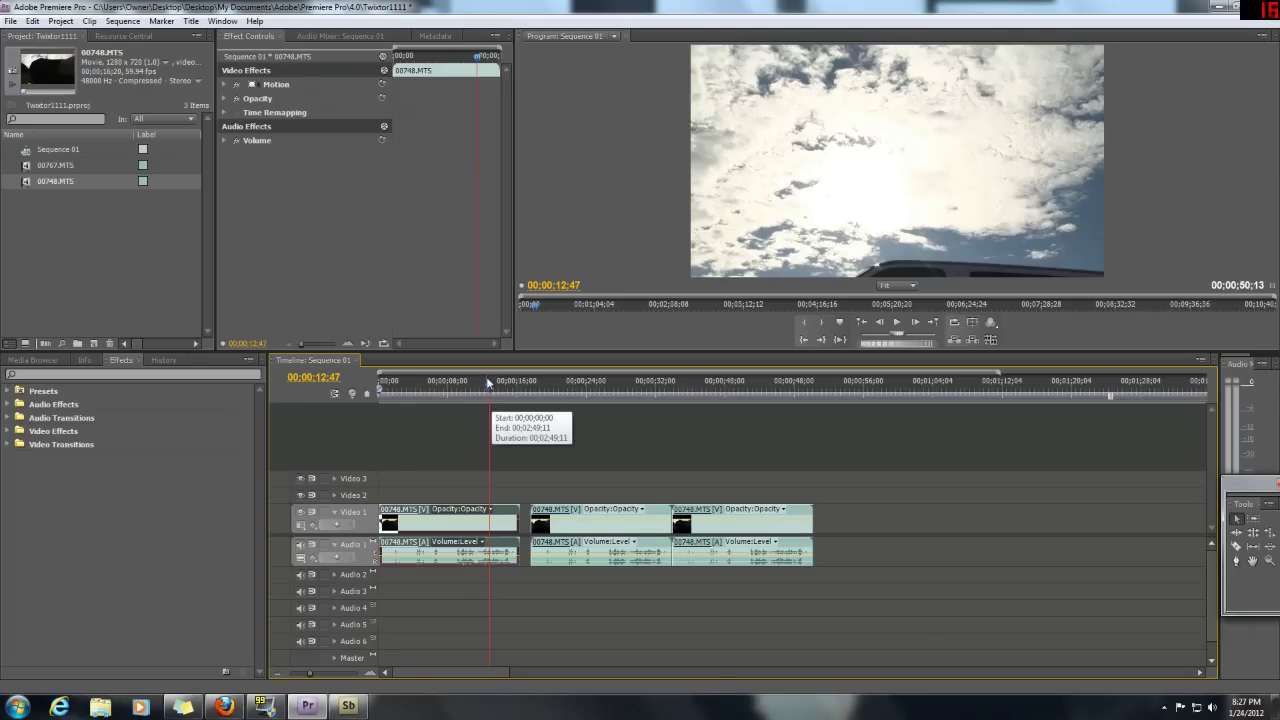
left_click_drag(491, 388, 516, 392)
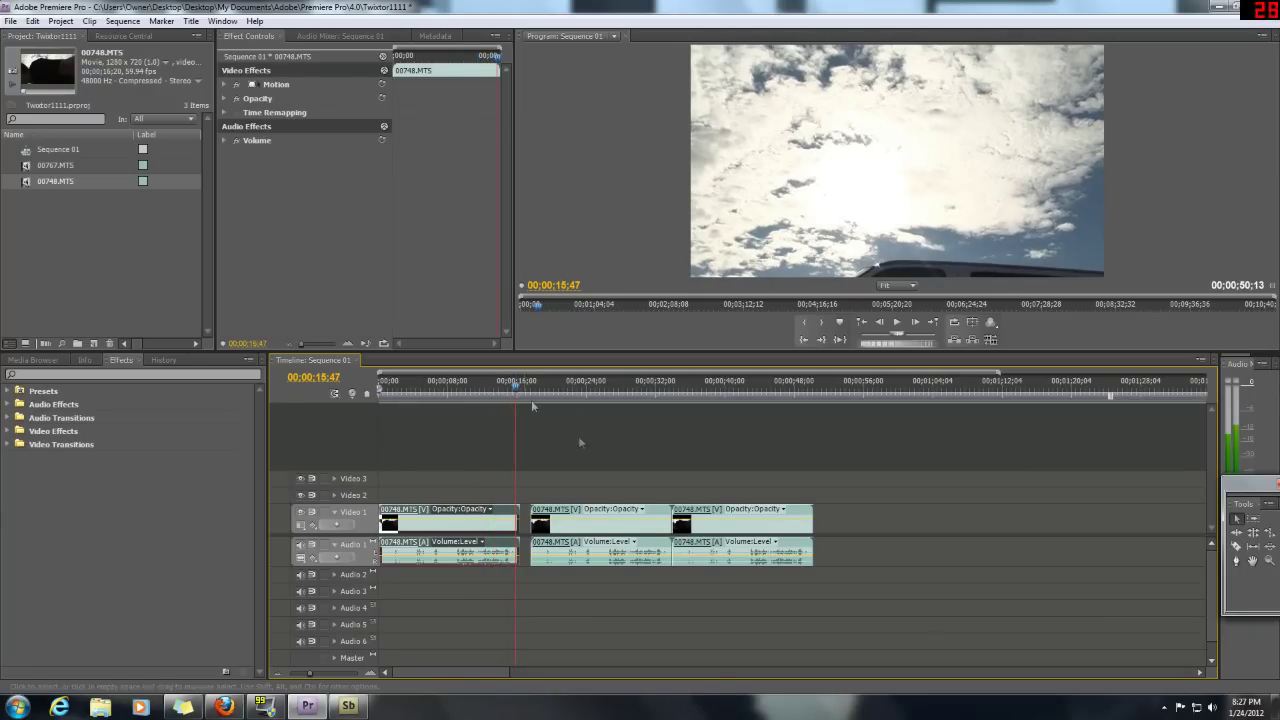
Step: Shift the second and third clips left to close the gap, then select all three
left_click_drag(566, 443, 794, 545)
left_click_drag(551, 516, 496, 496)
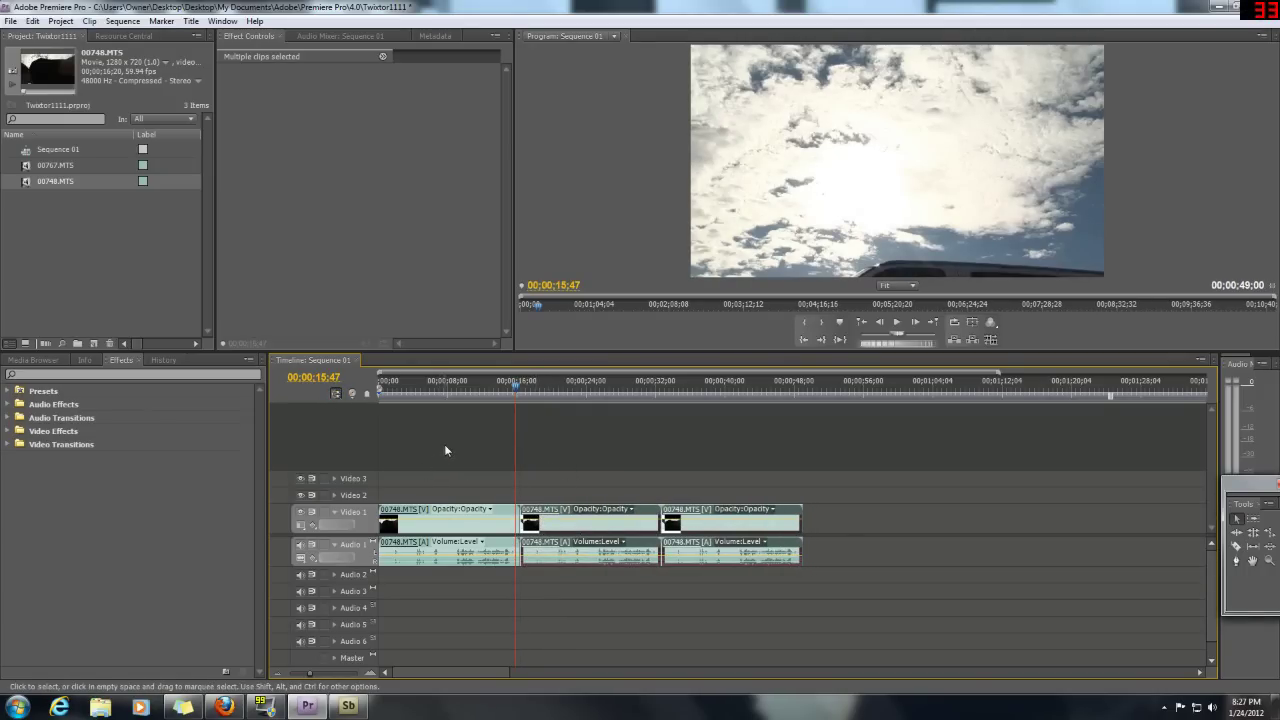
left_click_drag(444, 444, 830, 606)
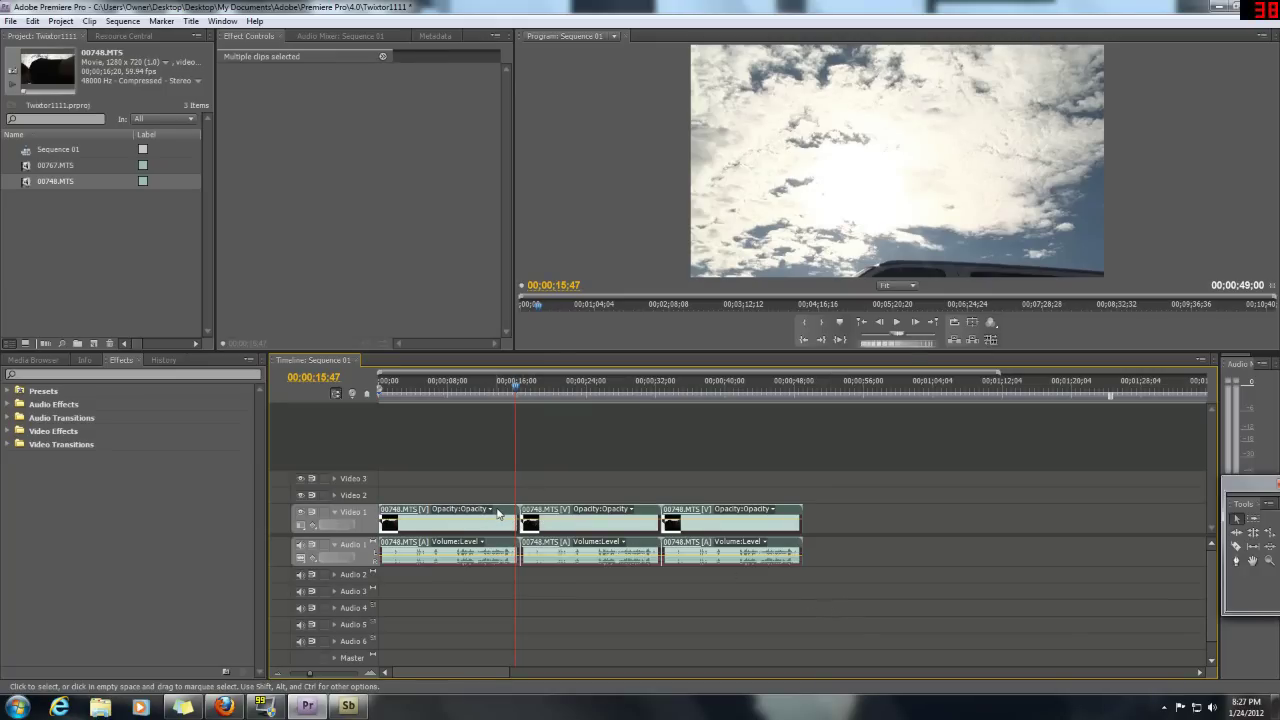
Step: Nest the clips and drag Twixtor Pro Preset from a 'tw' effects search onto the nested clip
right_click(501, 513)
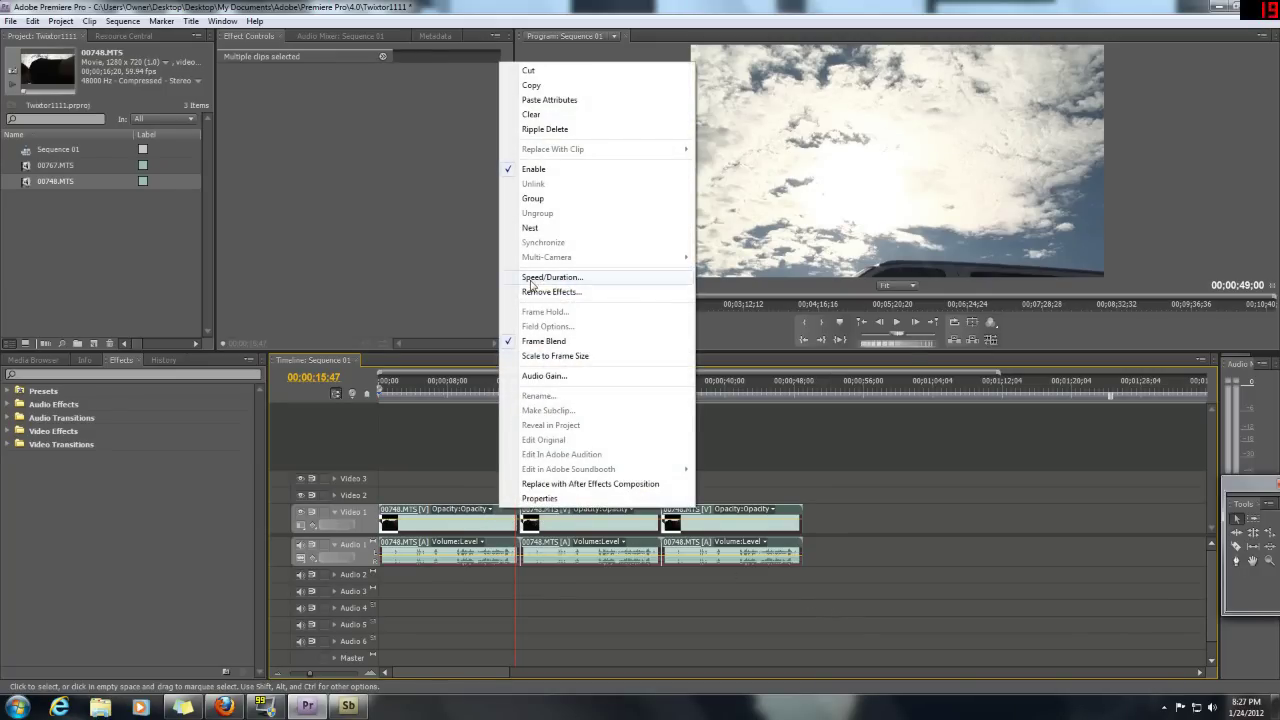
left_click(531, 228)
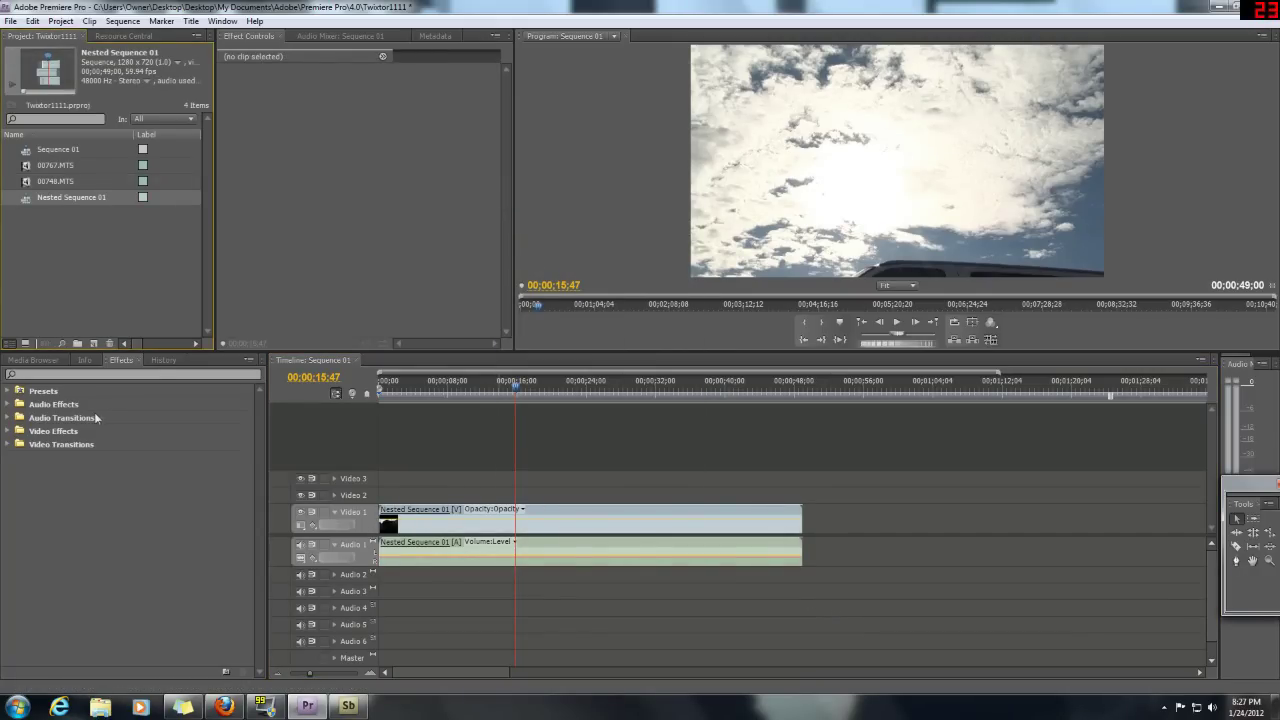
left_click(130, 374)
type("tw")
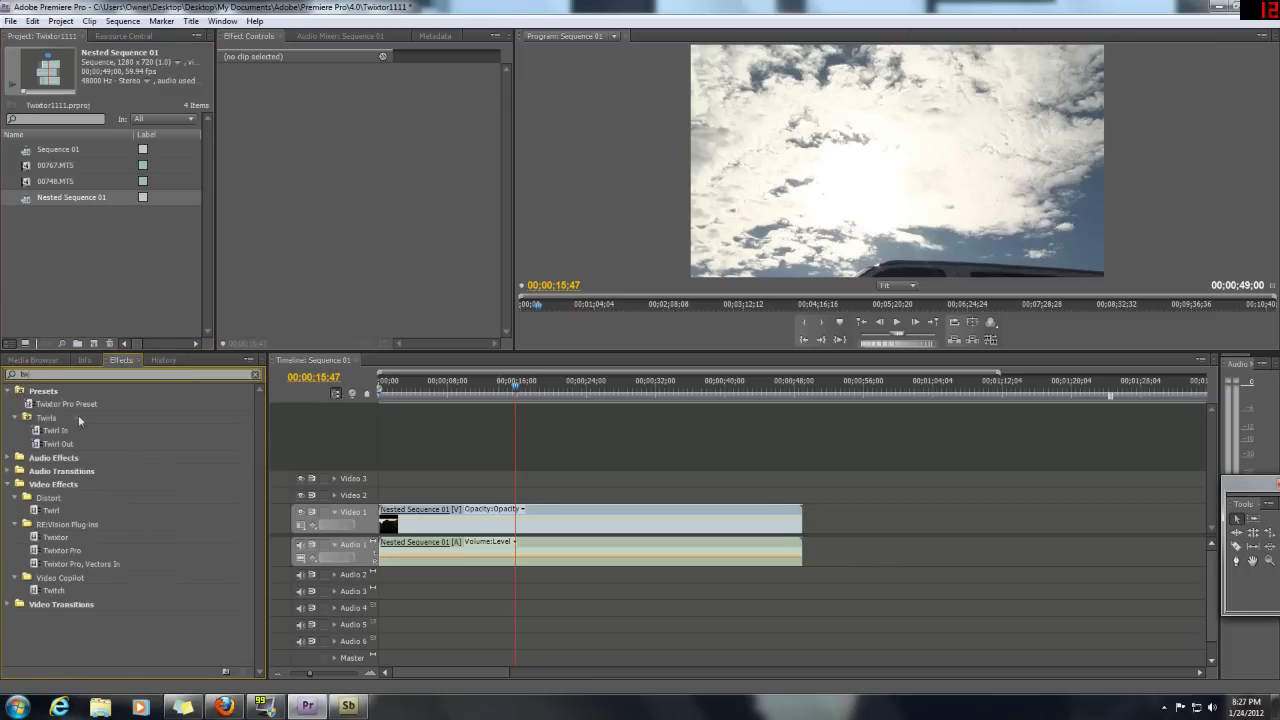
left_click_drag(64, 405, 66, 407)
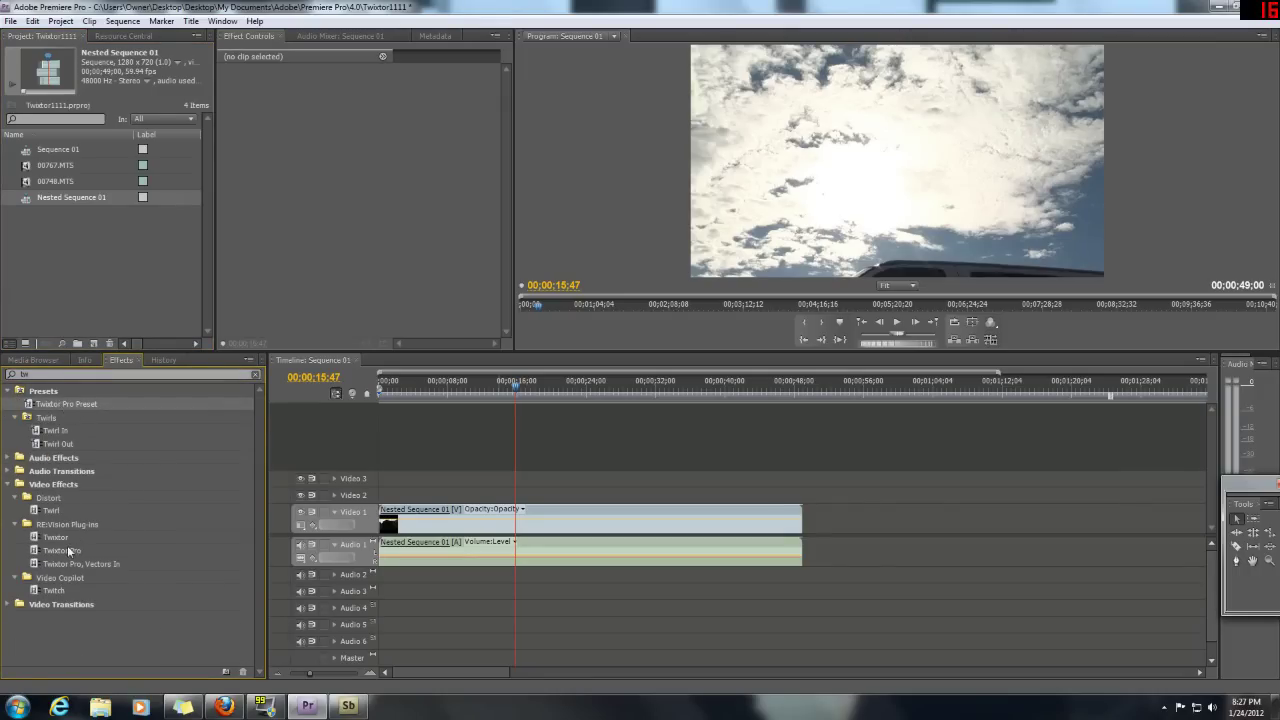
left_click(68, 550)
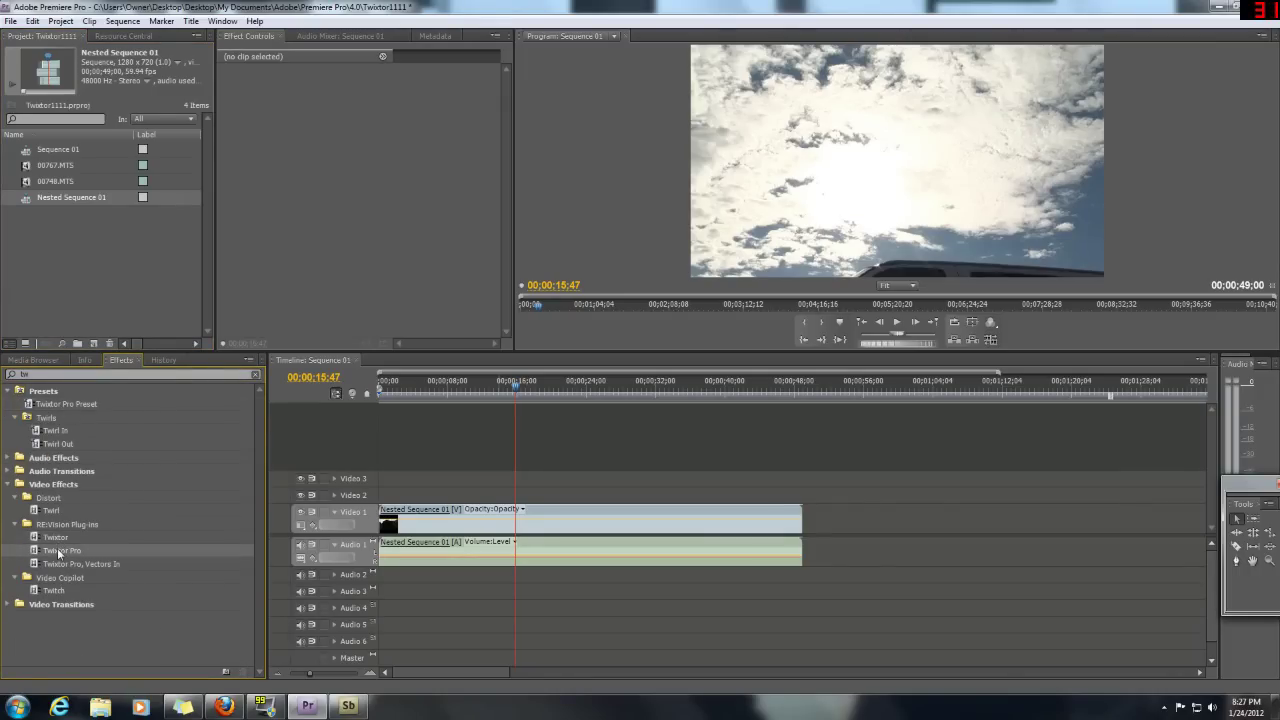
left_click_drag(62, 405, 540, 535)
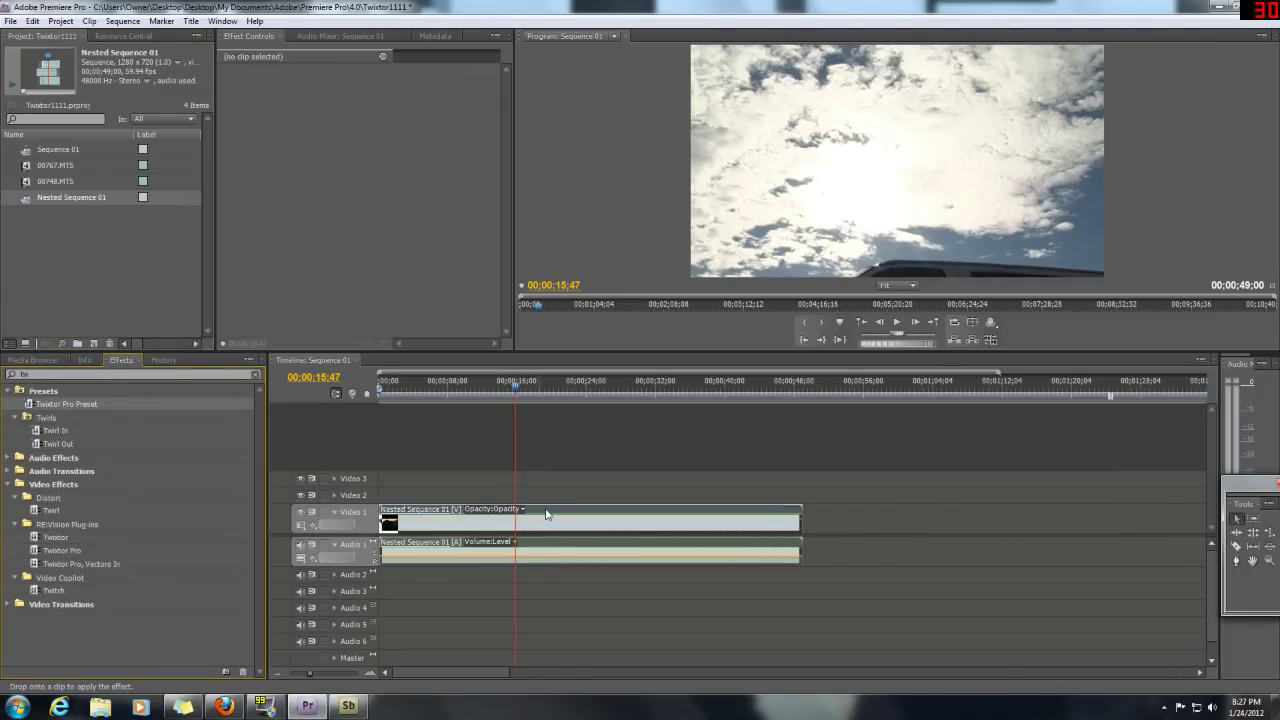
Step: Bring the playhead to just before 00;00;09;35 and expand Twixtor Pro's output control settings
left_click(426, 395)
left_click_drag(426, 395, 463, 398)
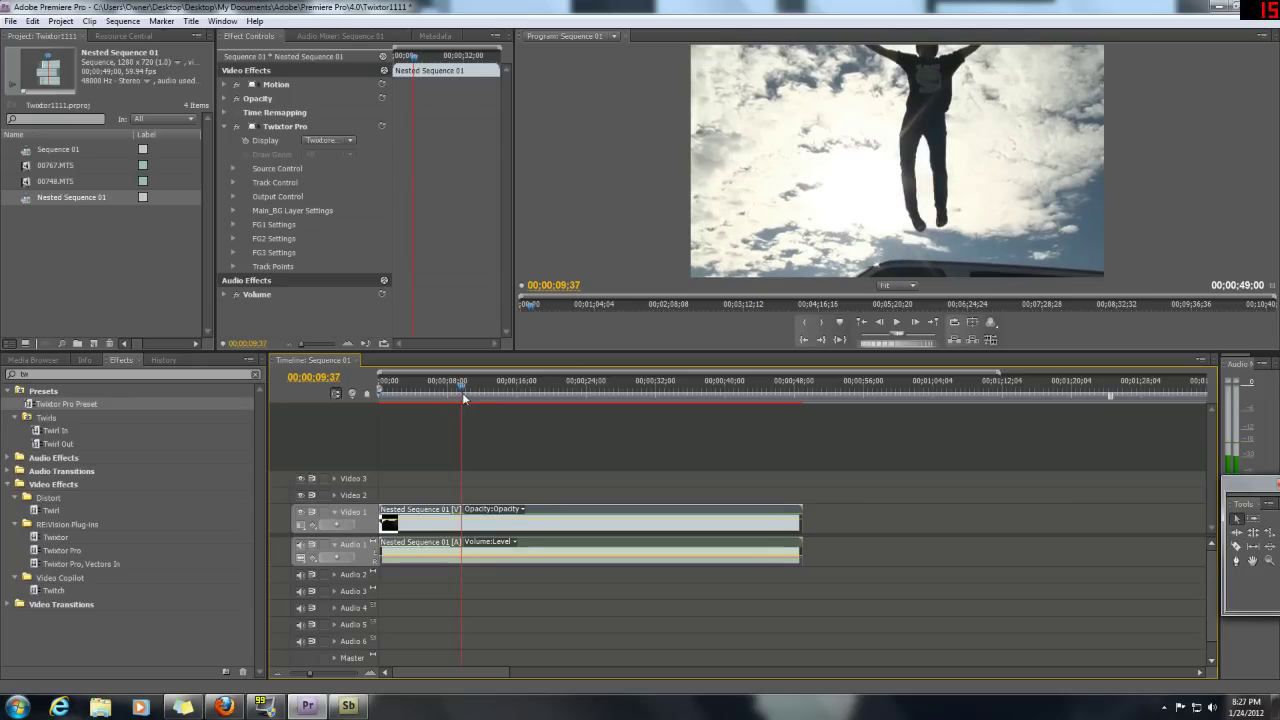
left_click(884, 325)
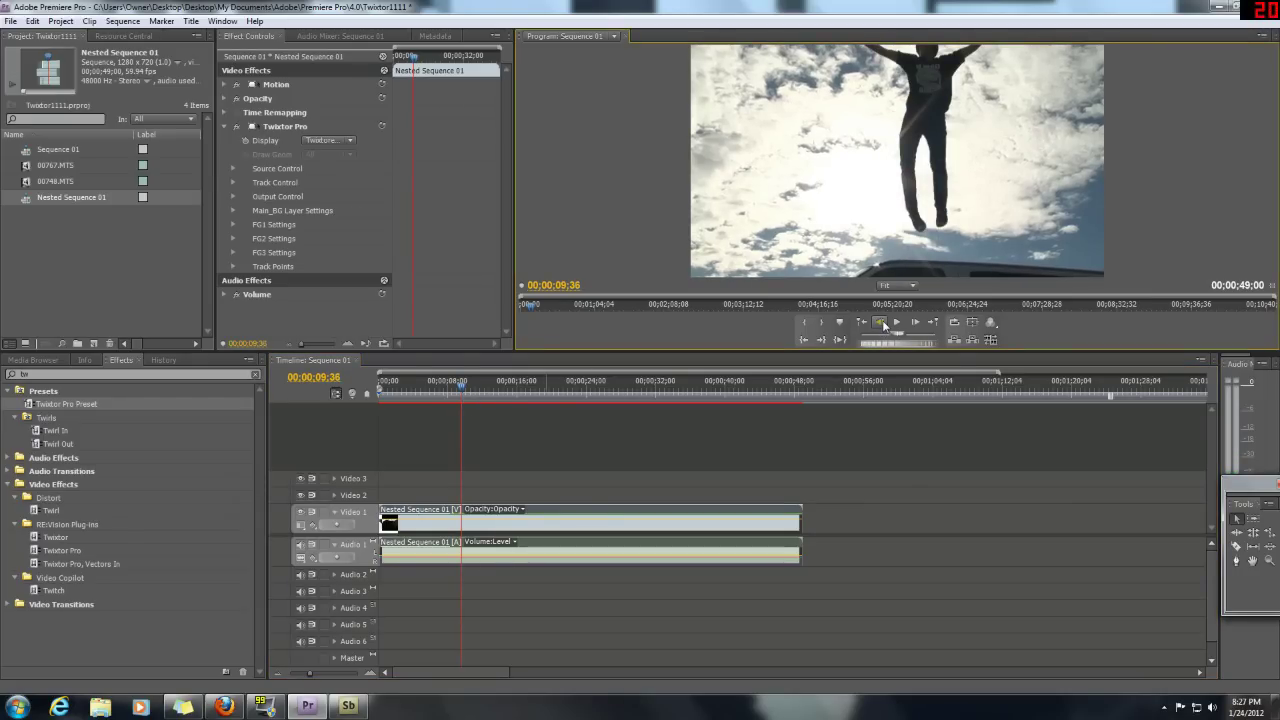
left_click(884, 325)
left_click(884, 325)
left_click(884, 325)
left_click(884, 325)
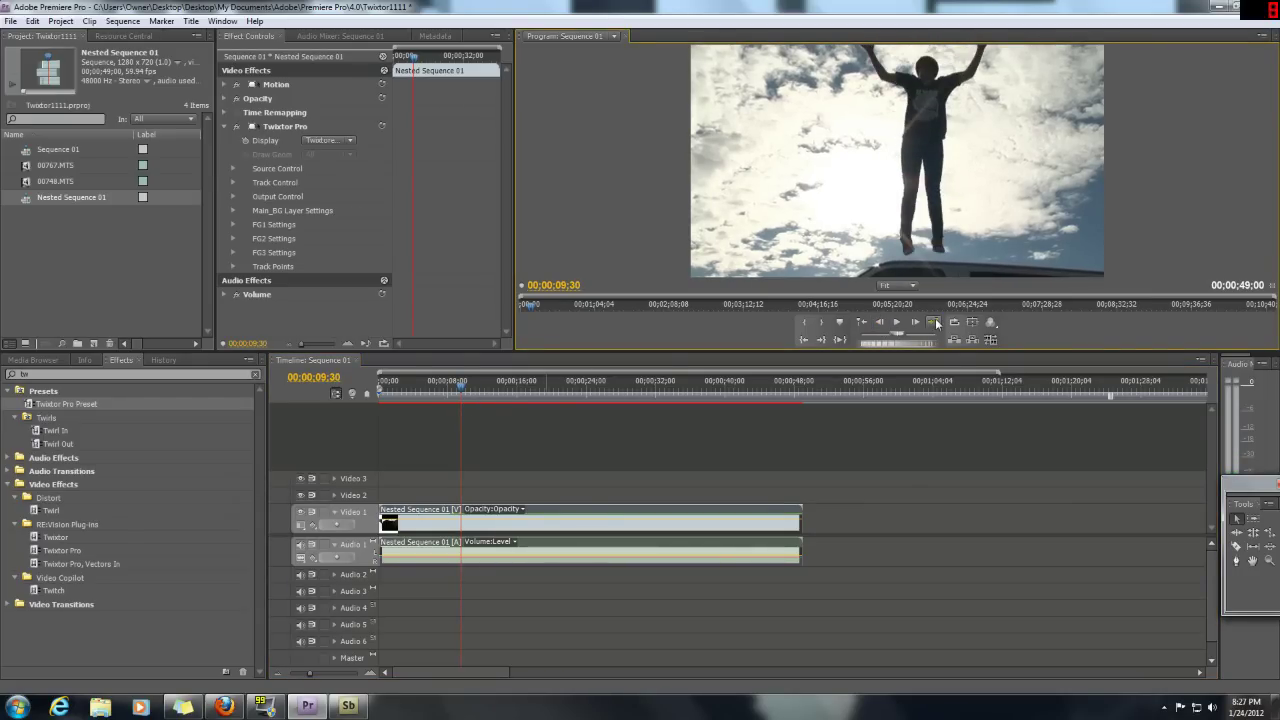
key("Right")
key("Right")
key("Right")
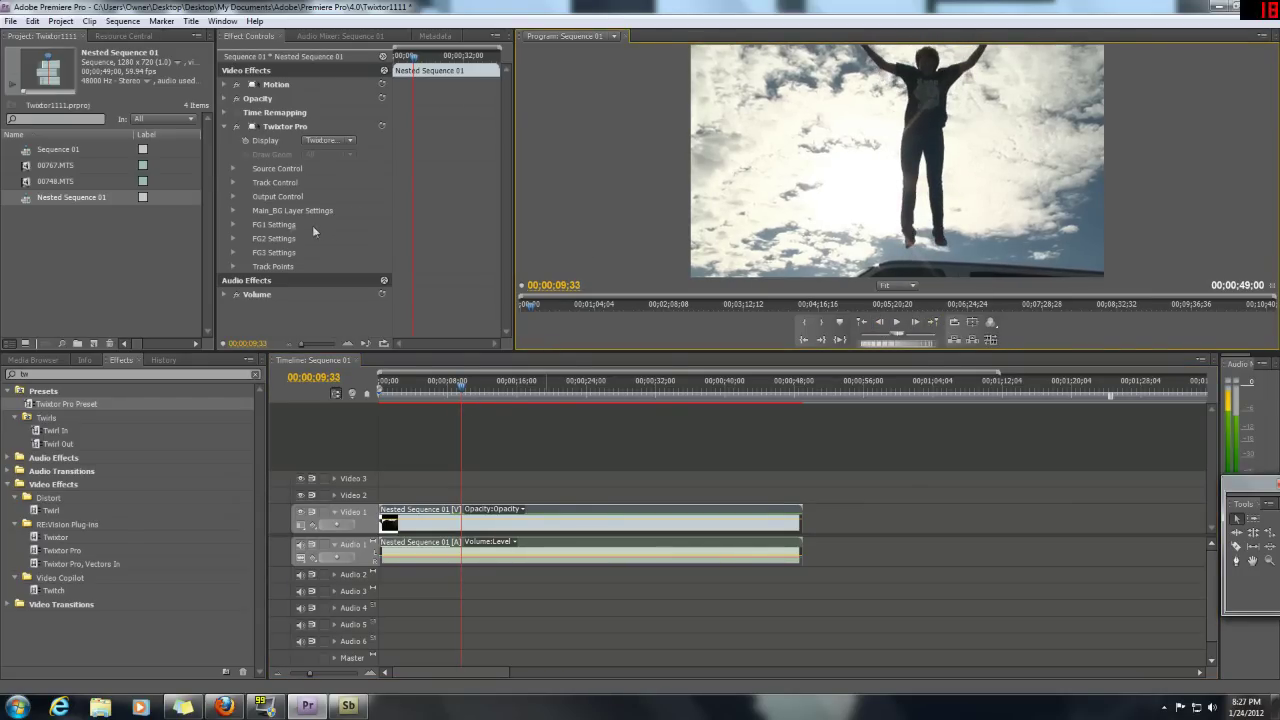
left_click(233, 197)
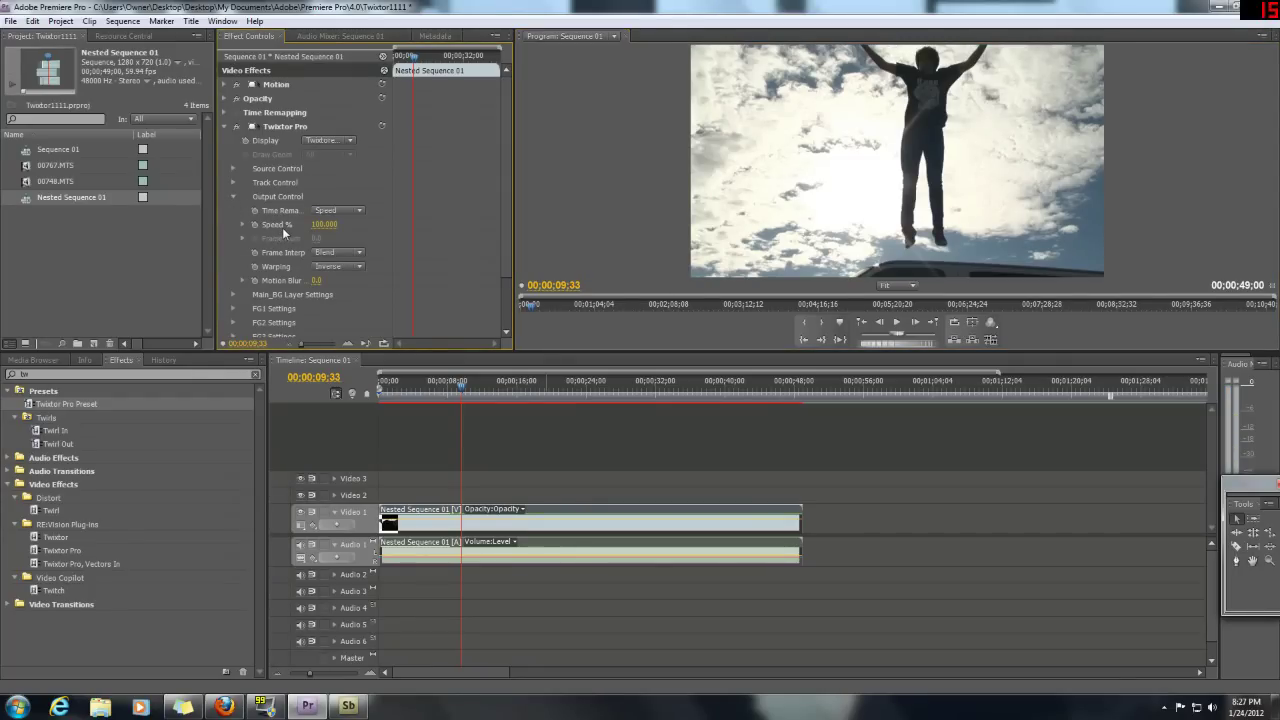
left_click(881, 322)
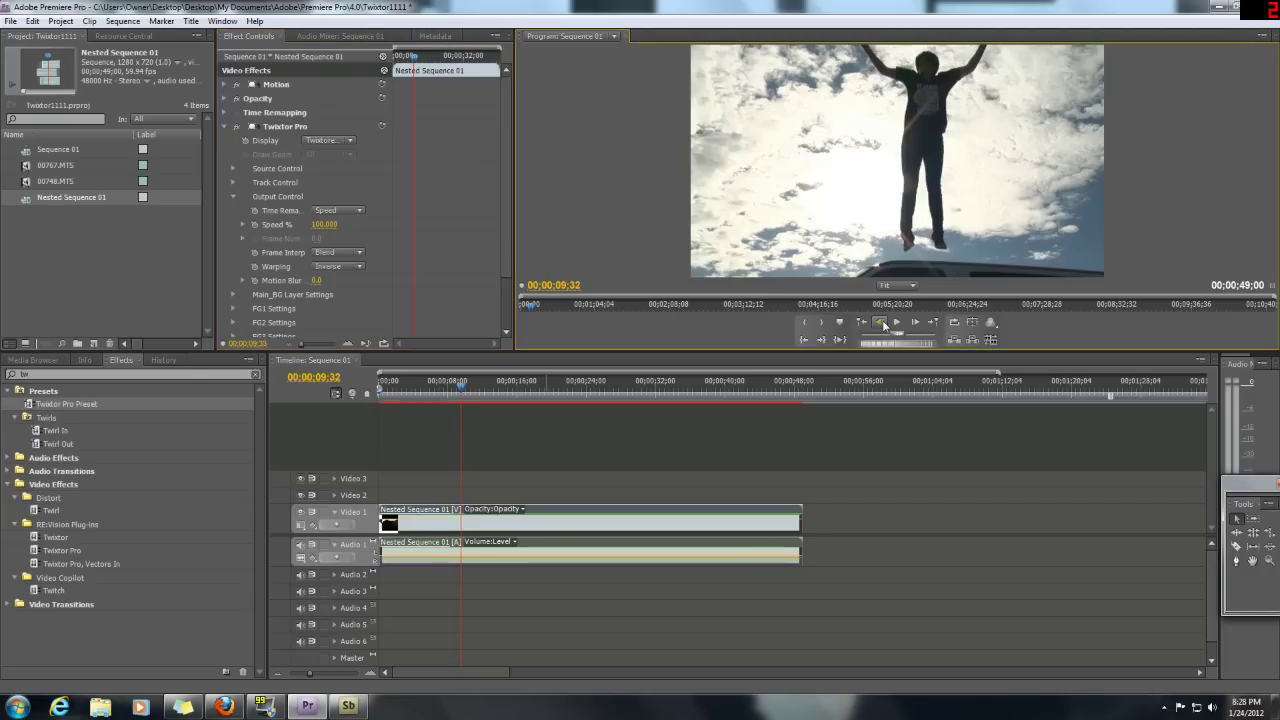
left_click(881, 322)
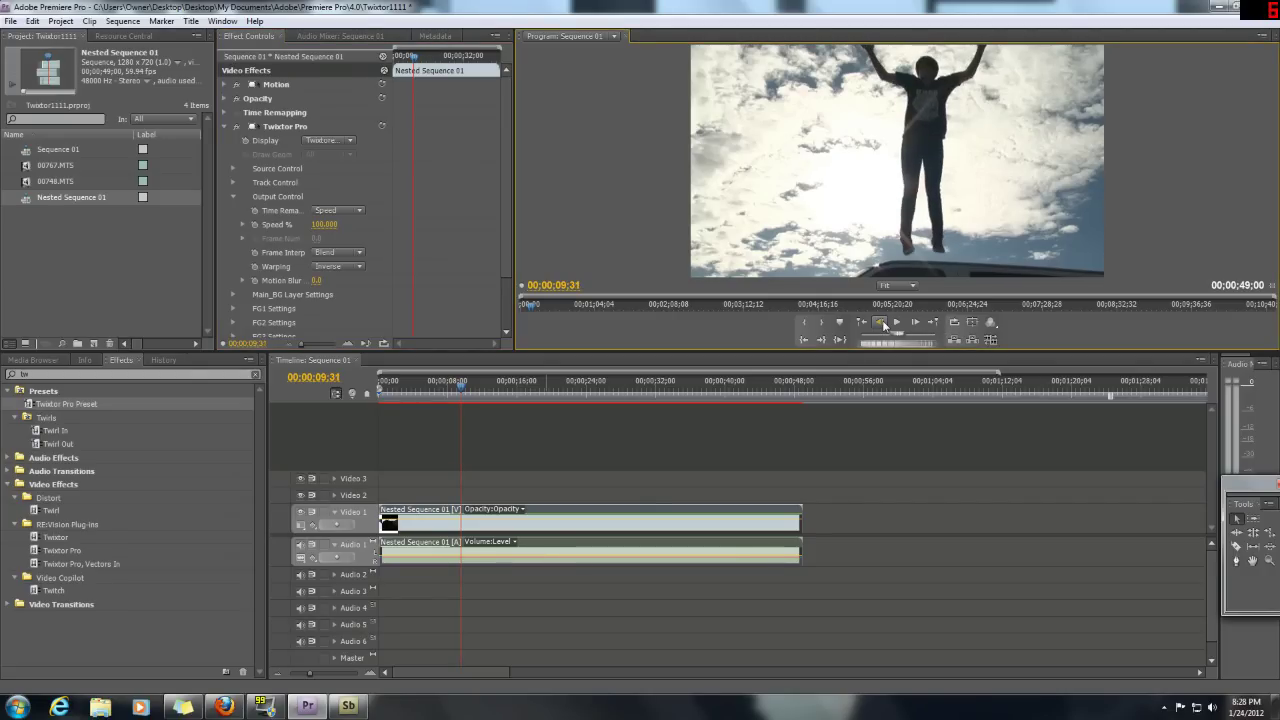
Step: Keyframe Speed % at 100, then step to 00;00;09;35 and set Speed % to 2
left_click(256, 225)
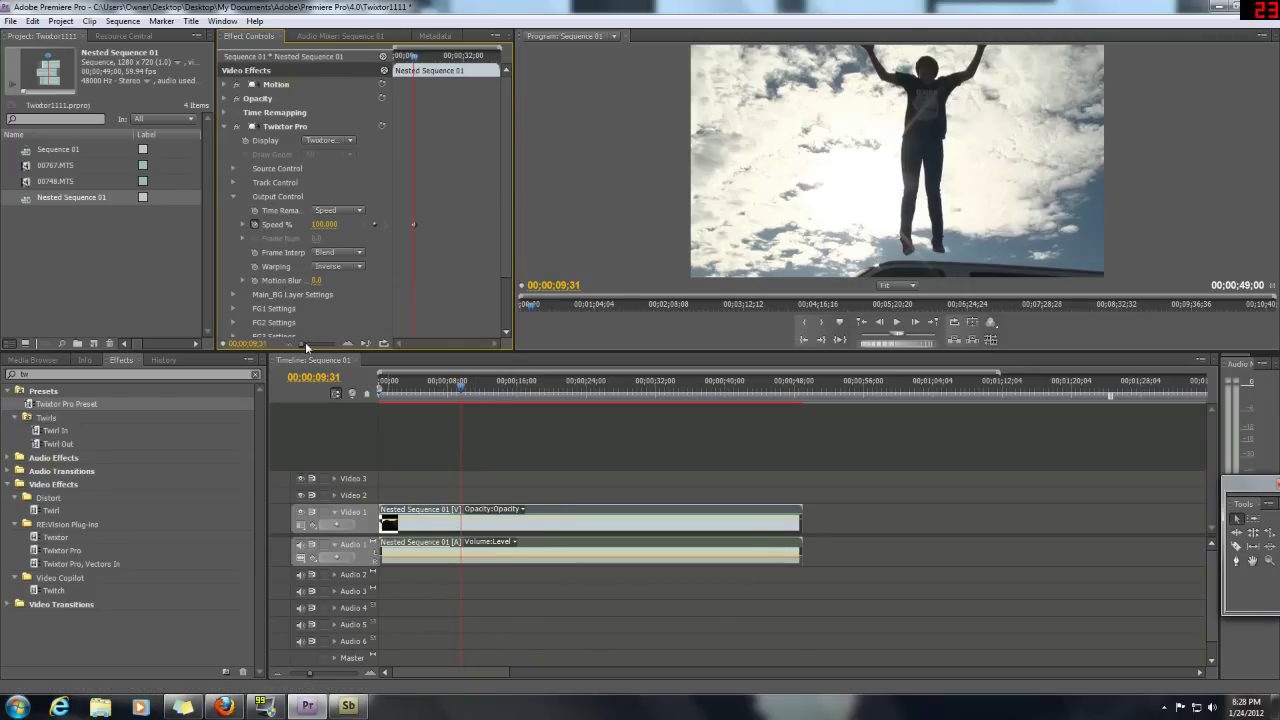
left_click_drag(305, 342, 318, 343)
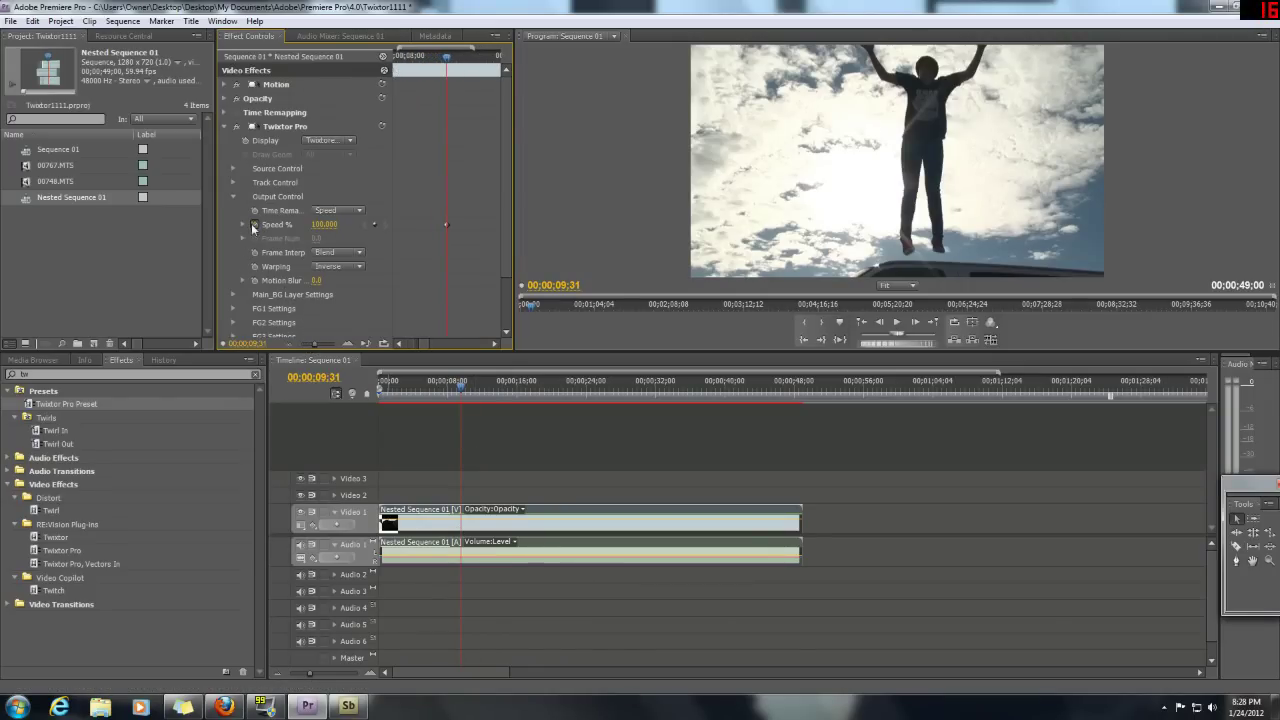
left_click(917, 323)
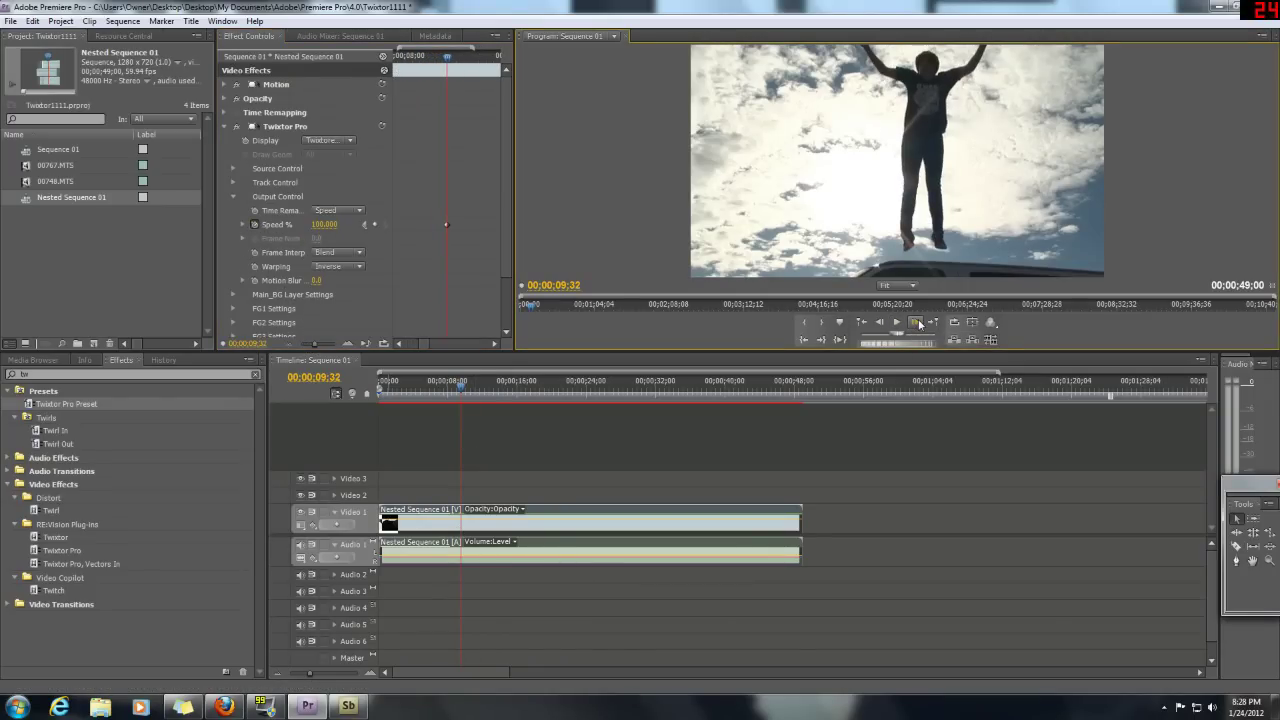
left_click(917, 323)
left_click(917, 323)
left_click(917, 323)
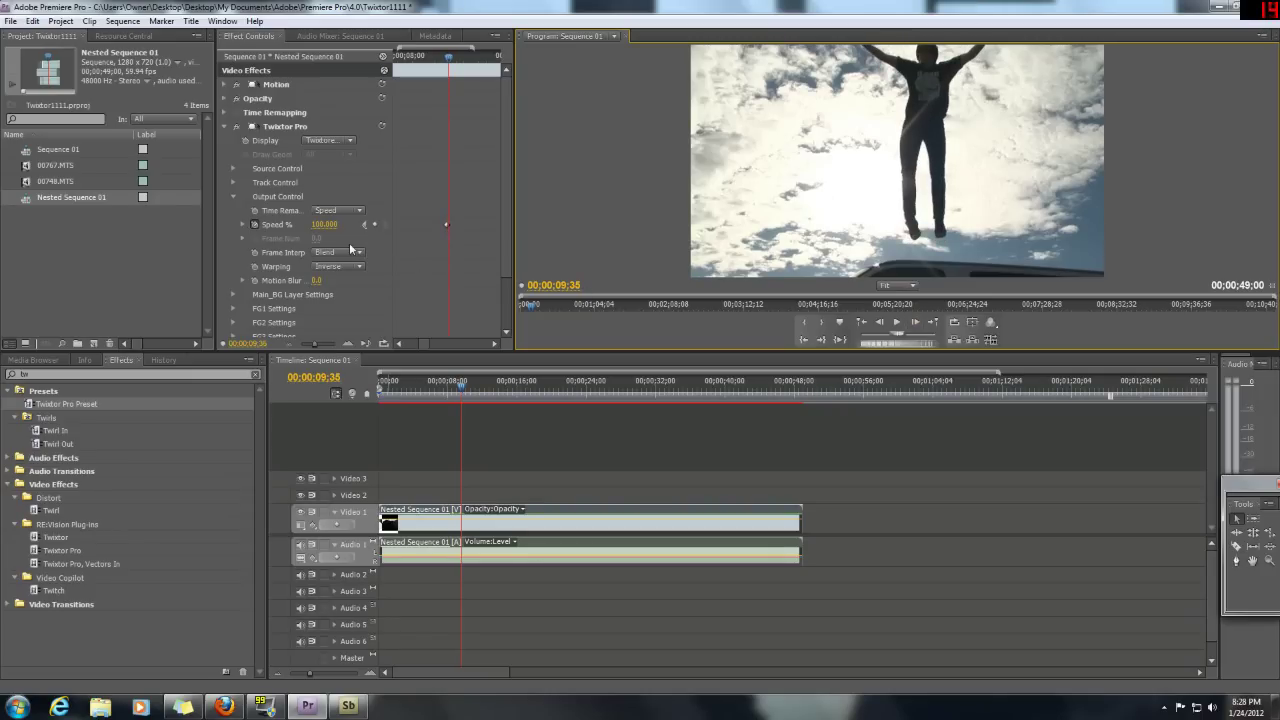
left_click(328, 225)
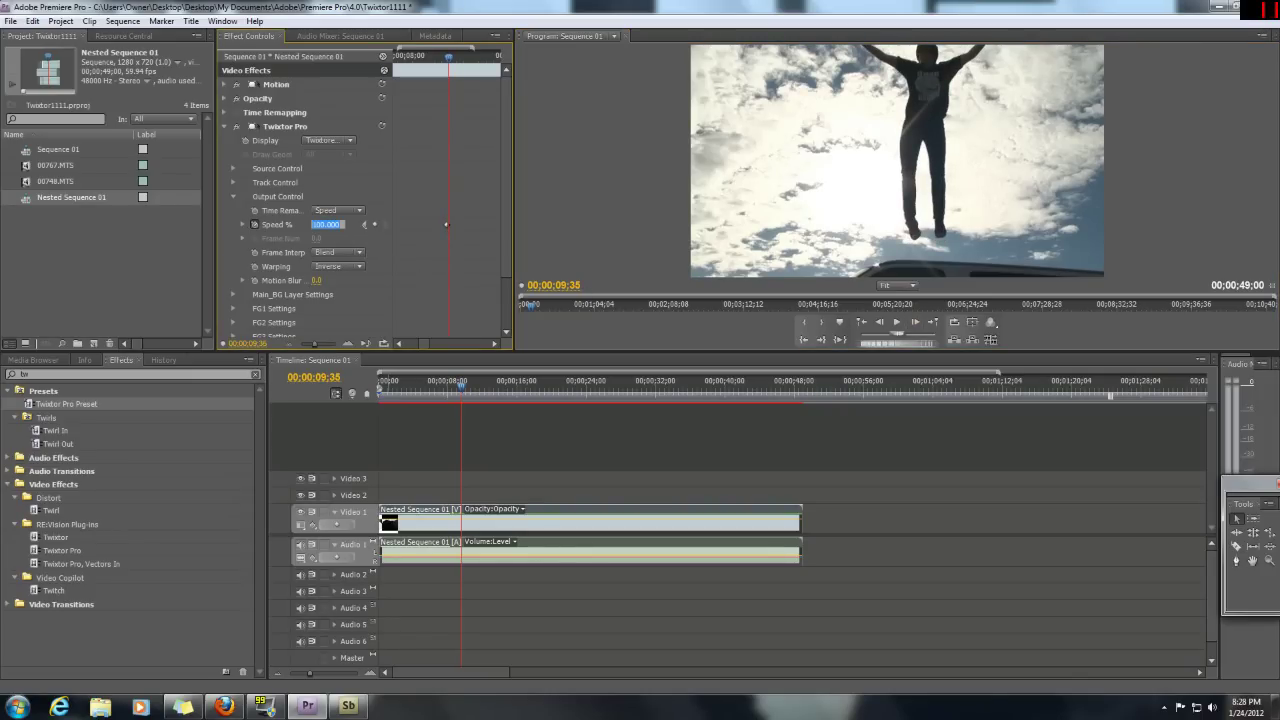
type("2")
key("Return")
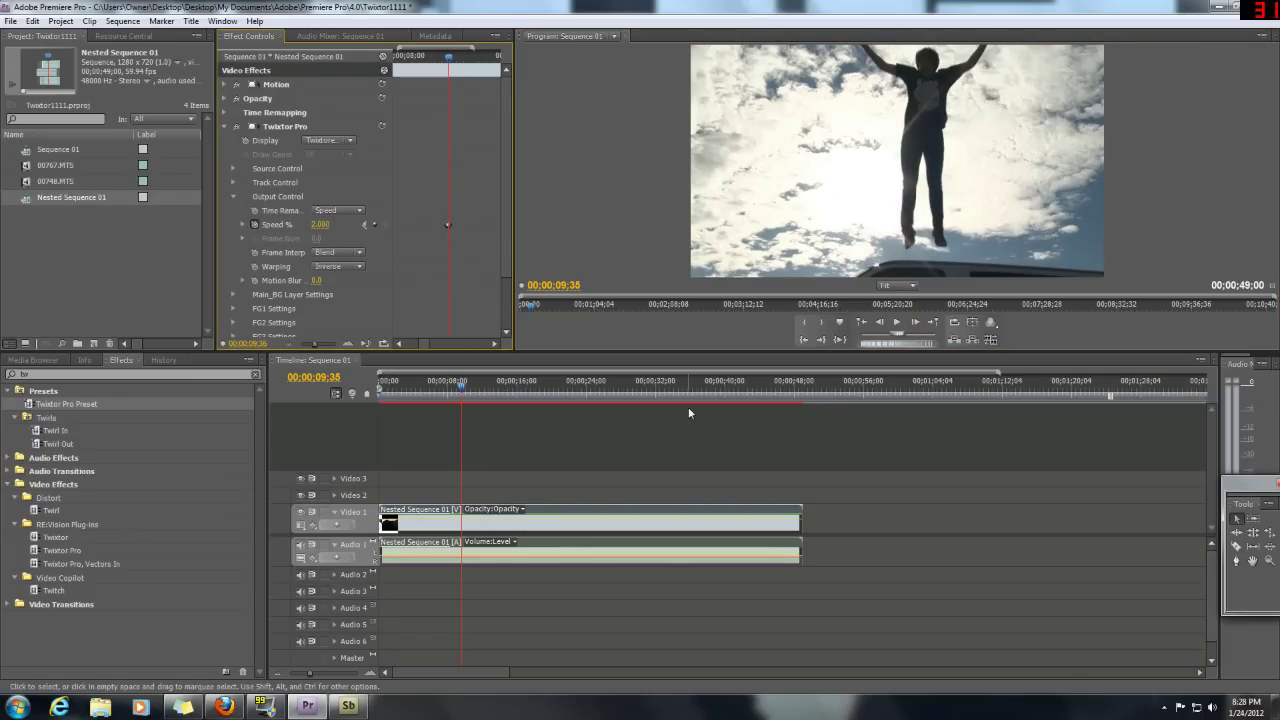
left_click_drag(462, 392, 529, 392)
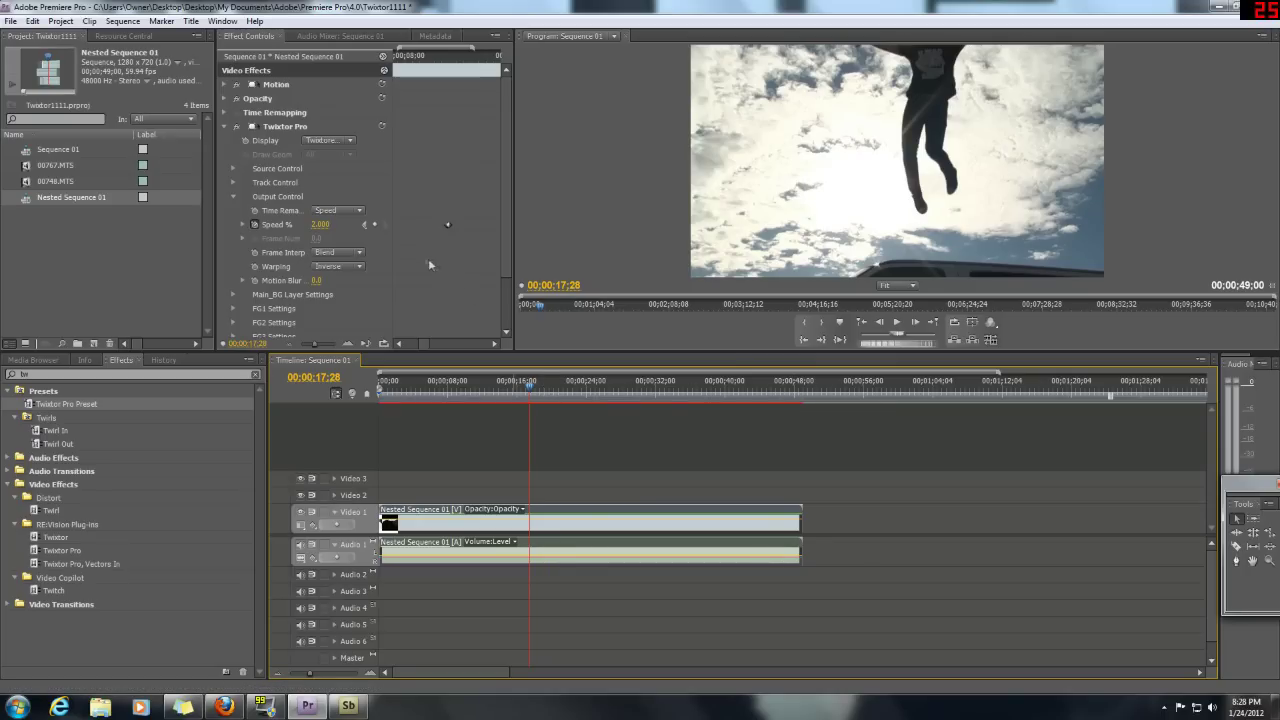
Step: At 00;00;17;32, key Twixtor Pro's Speed % back up to 100
left_click_drag(425, 343, 431, 343)
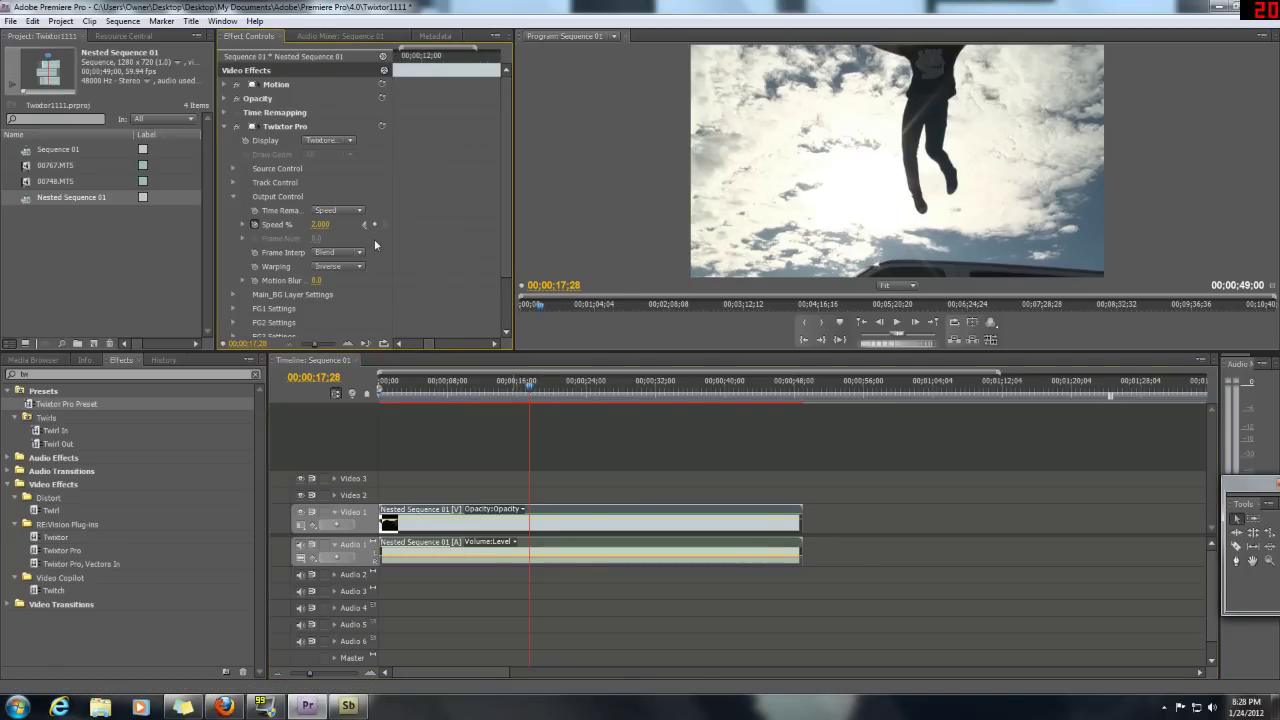
mouse_move(314, 344)
left_mouse_down()
mouse_move(302, 339)
mouse_move(321, 343)
left_mouse_up()
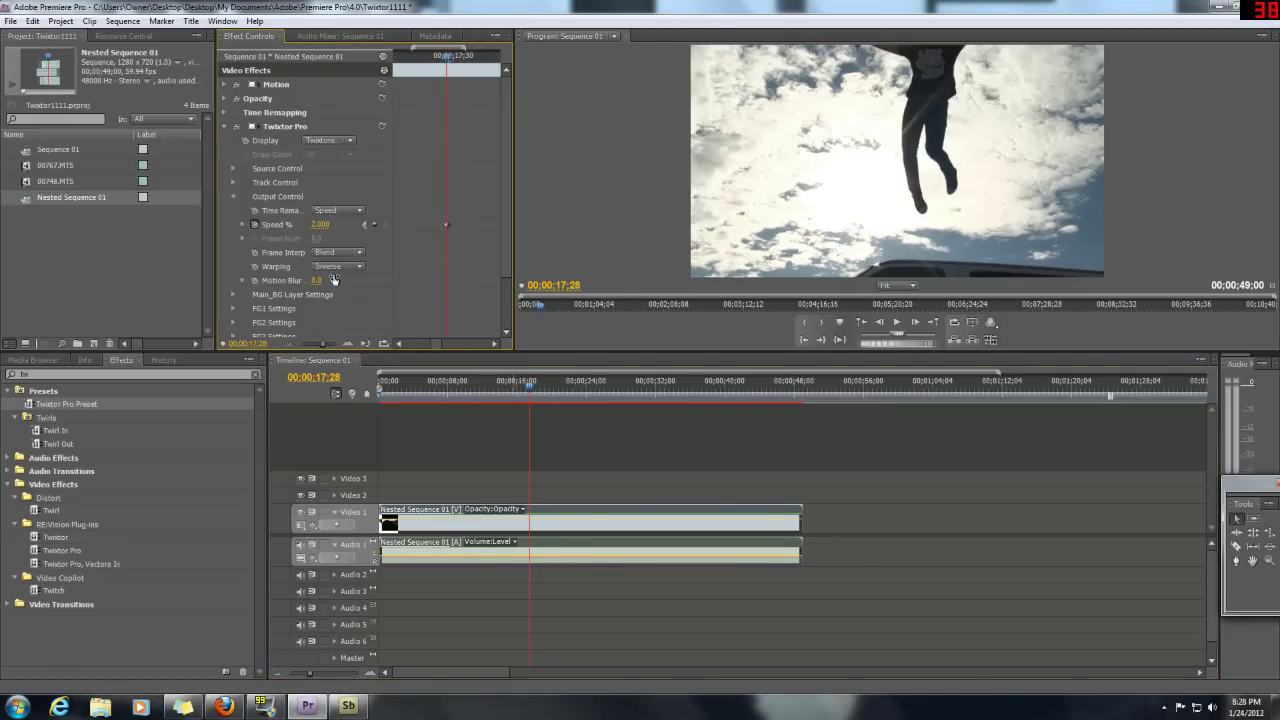
left_click(916, 323)
left_click(916, 323)
left_click(916, 323)
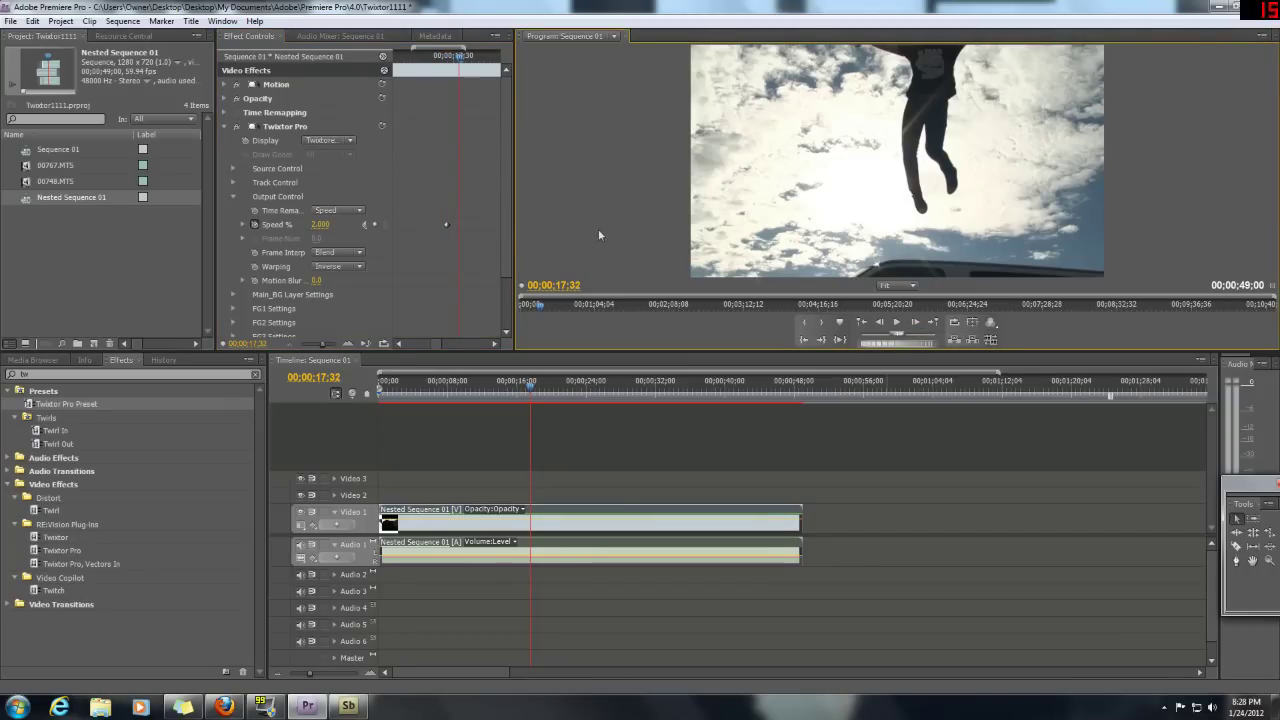
left_click(318, 224)
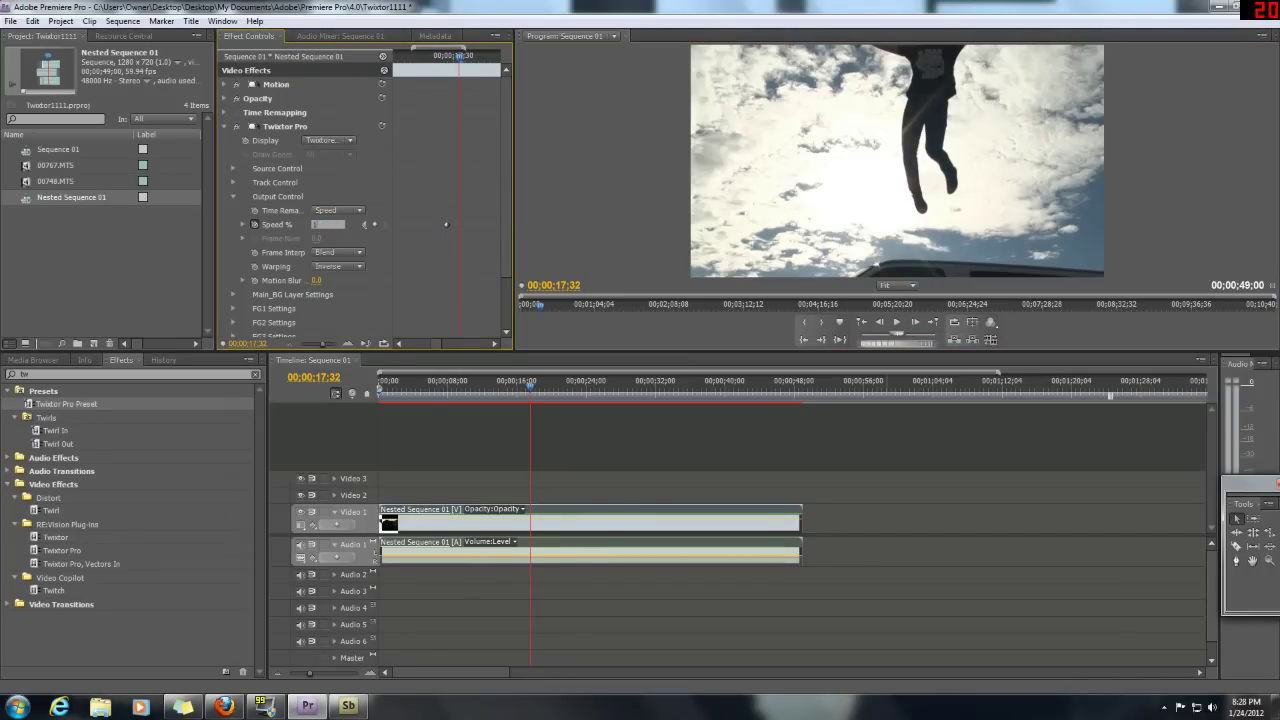
type("100")
key("Return")
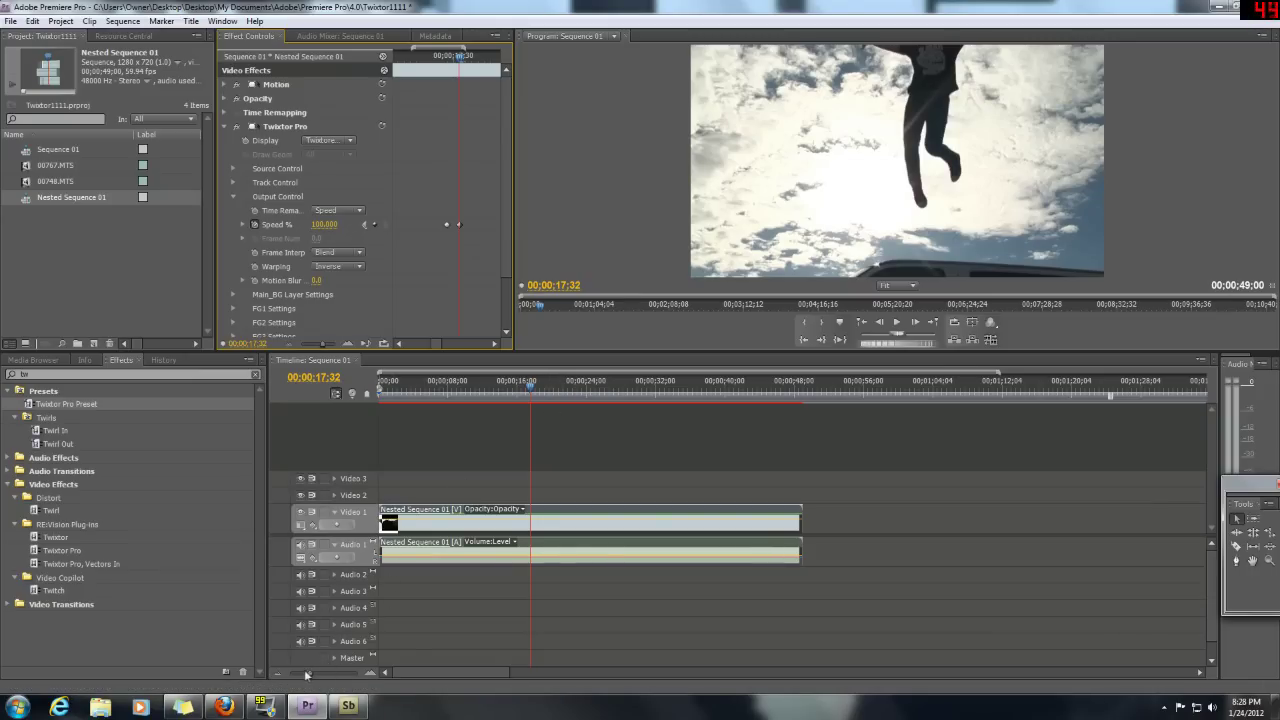
Step: Zoom the timeline so the 00;00;00;00–00;00;19;04 work area fills it, then scrub through the slow-motion section
mouse_move(306, 675)
left_mouse_down()
mouse_move(290, 675)
mouse_move(302, 675)
left_mouse_up()
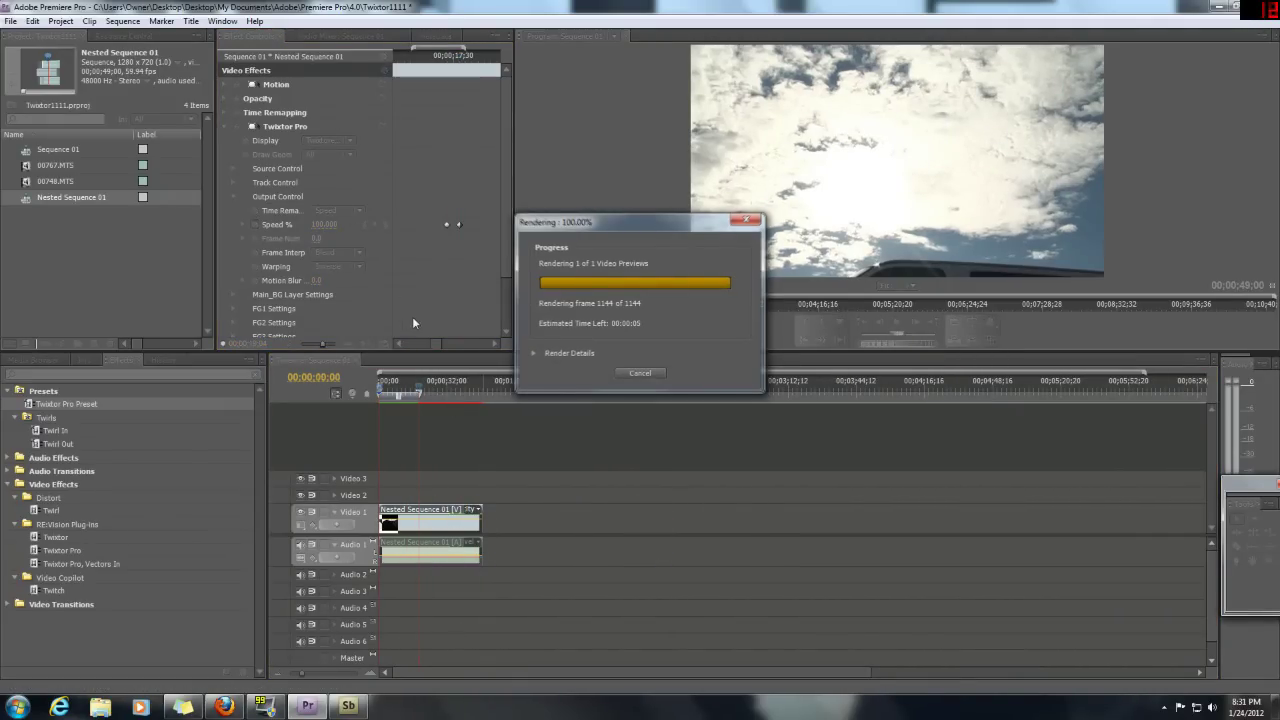
left_click(388, 388)
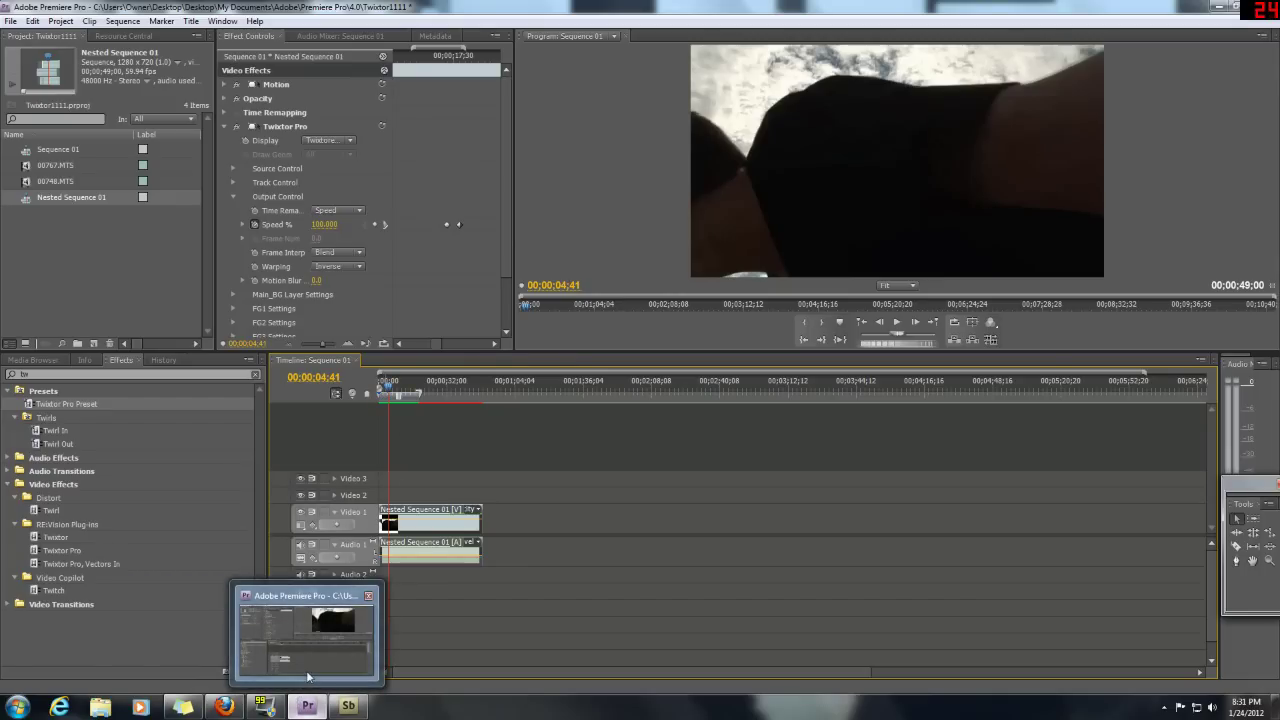
left_click_drag(297, 672, 370, 672)
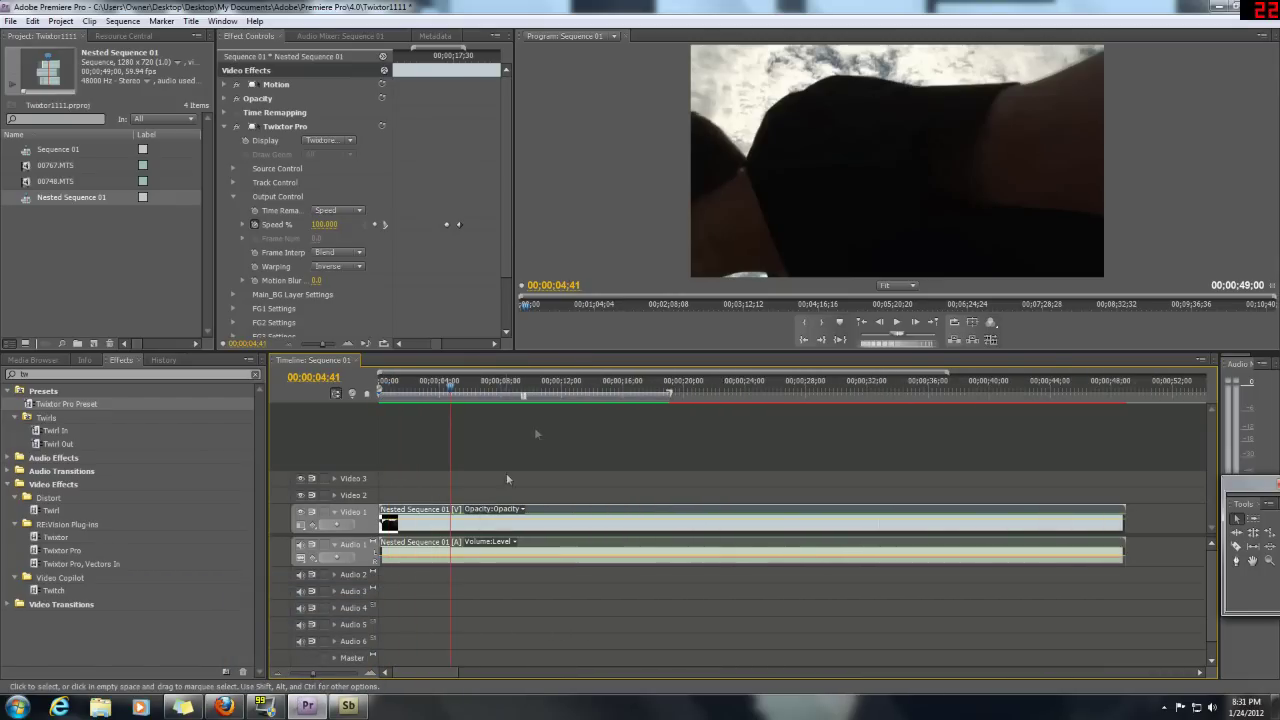
left_click(552, 386)
left_click_drag(562, 386, 907, 497)
left_click_drag(714, 393, 957, 422)
left_click(1010, 428)
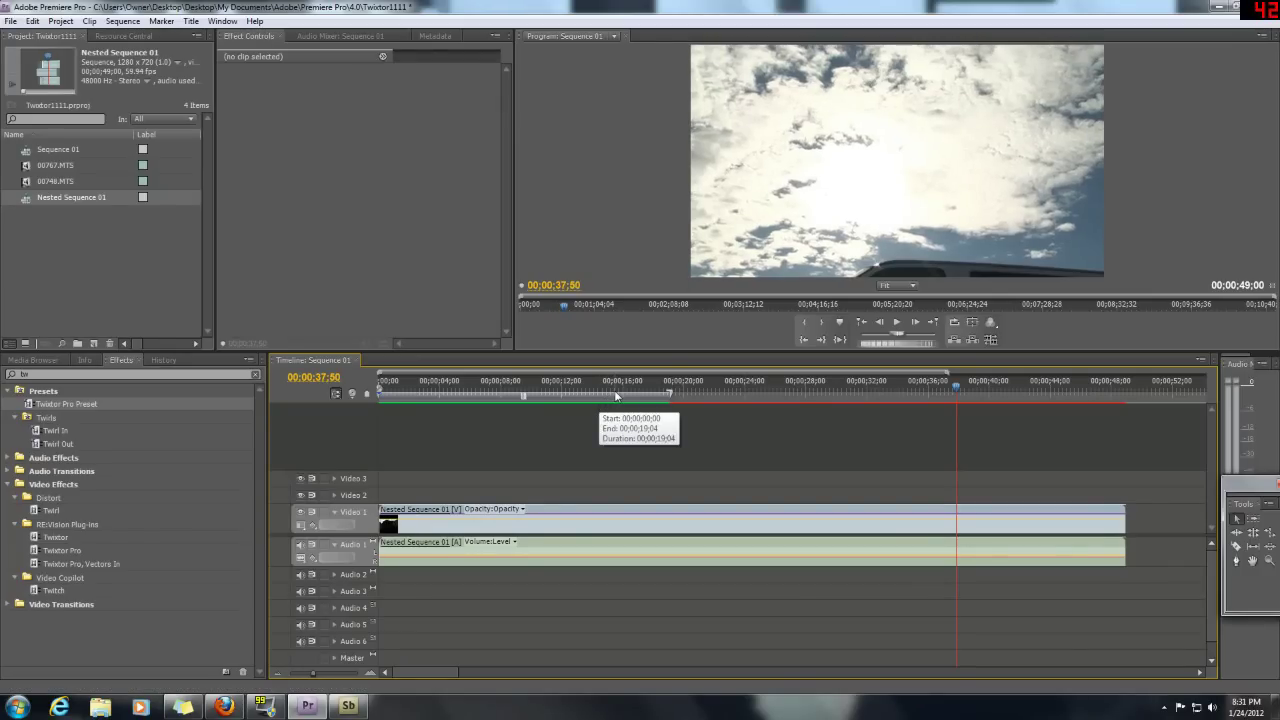
Step: Play the sequence from 00;00;00;00, leaving the Program monitor quality setting unchanged
left_click_drag(624, 390, 718, 401)
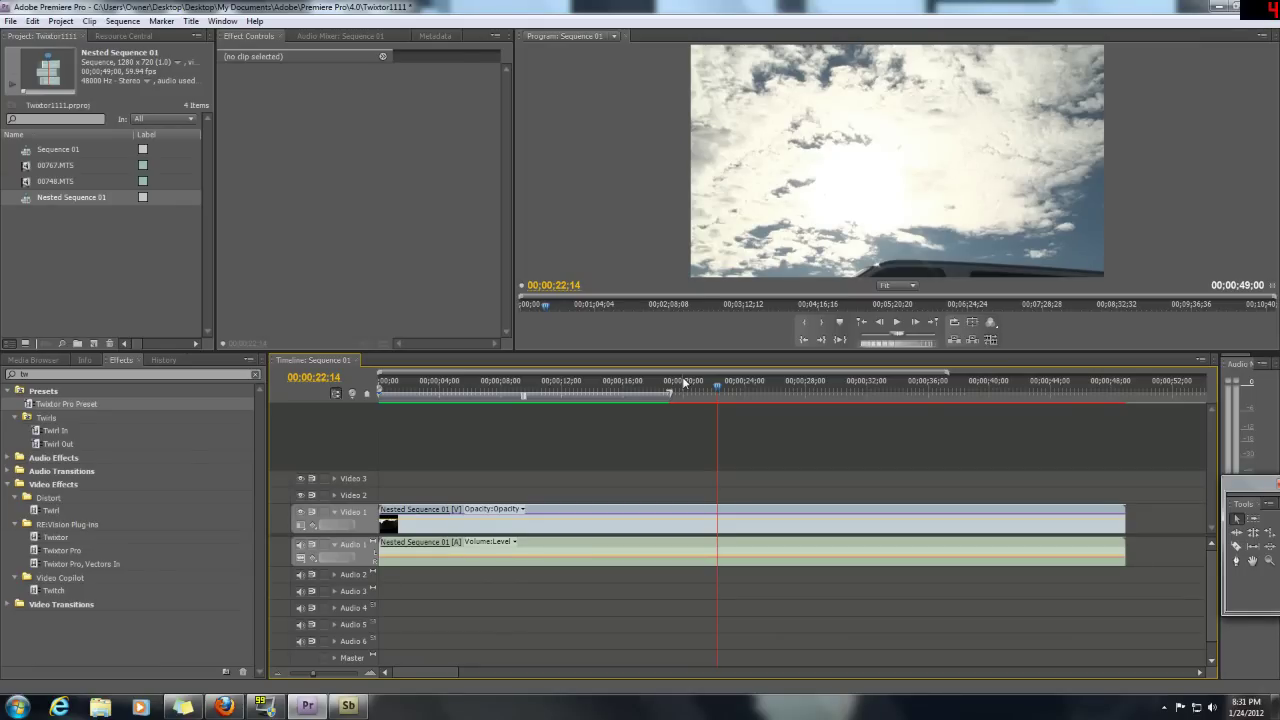
mouse_move(468, 381)
left_mouse_down()
mouse_move(378, 386)
mouse_move(459, 386)
left_mouse_up()
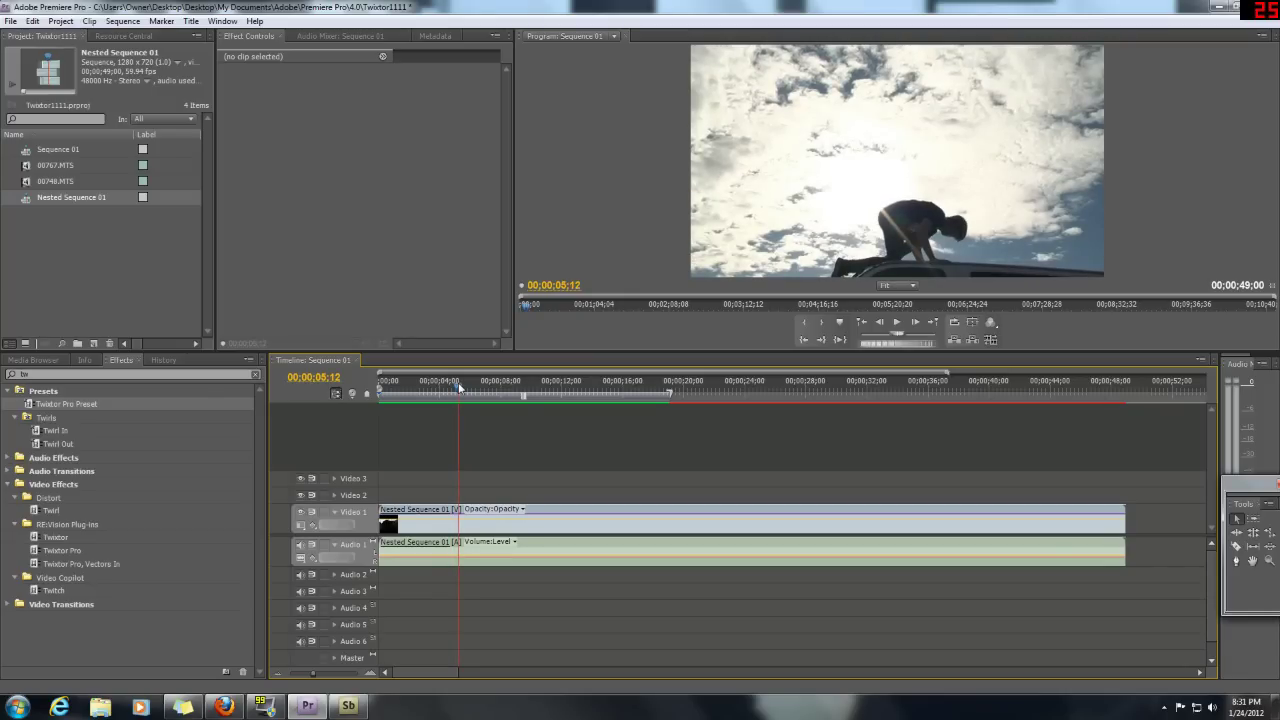
key("space")
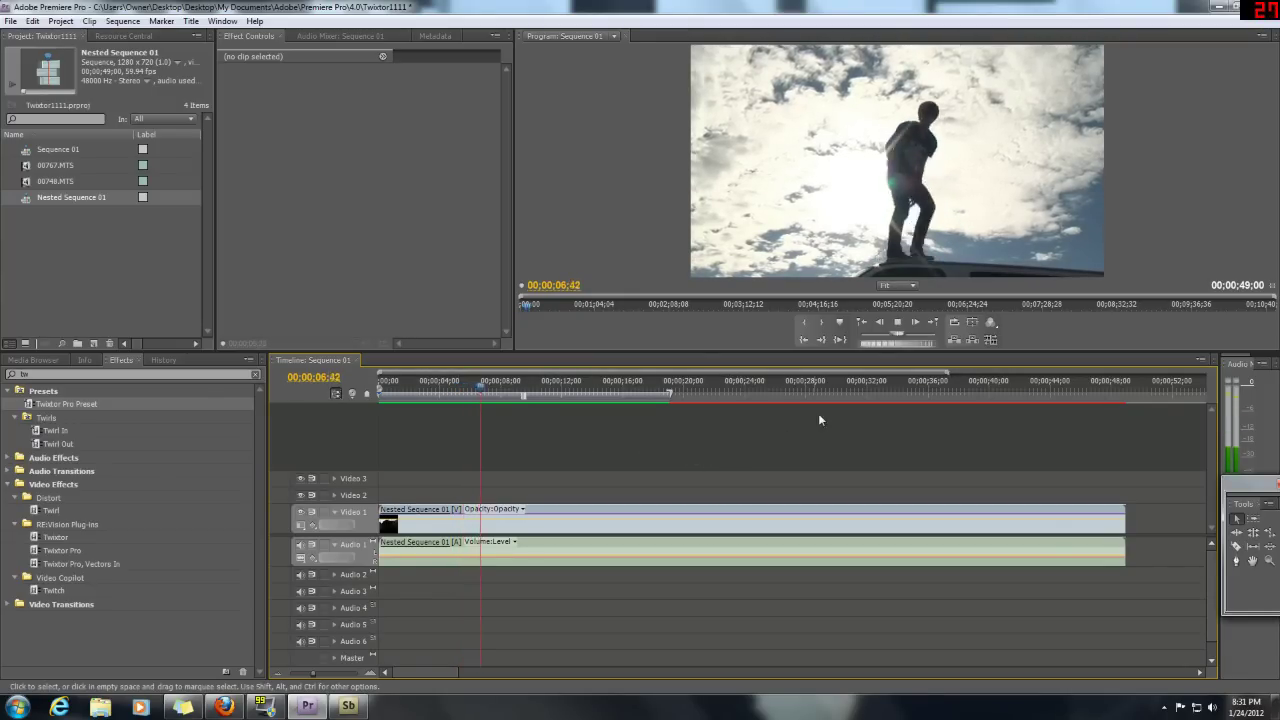
left_click(991, 322)
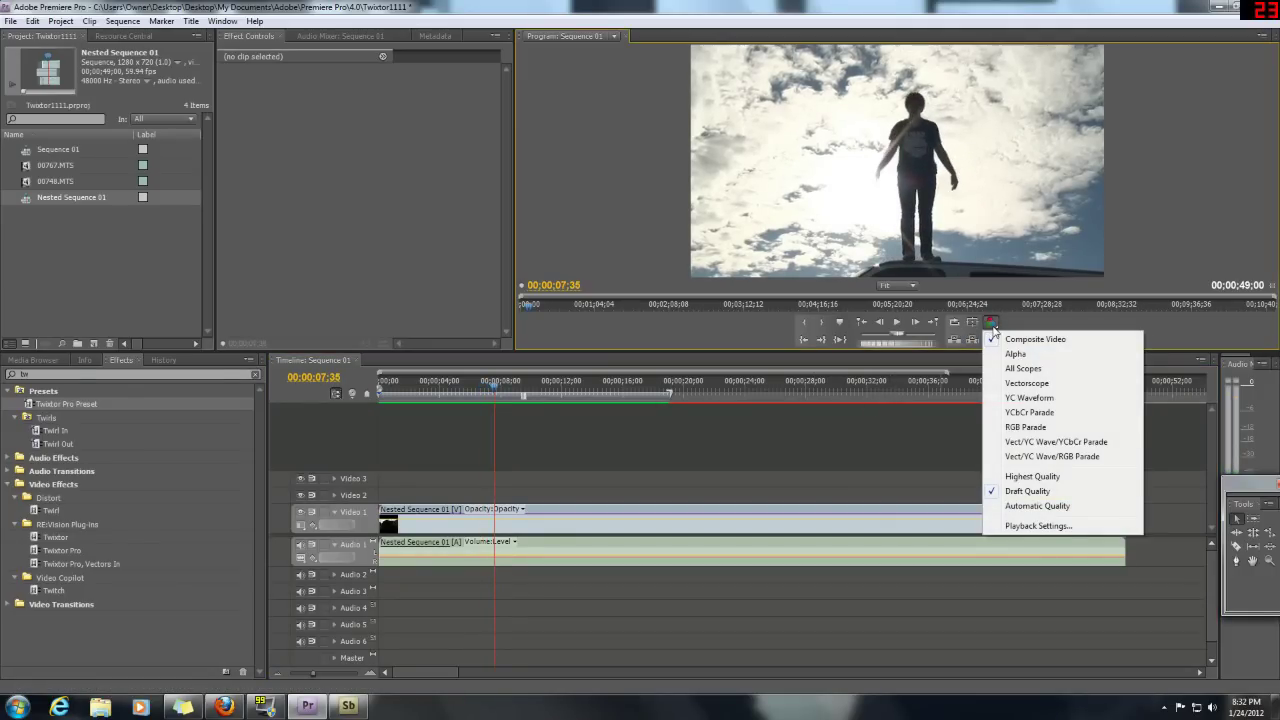
left_click(914, 434)
key("space")
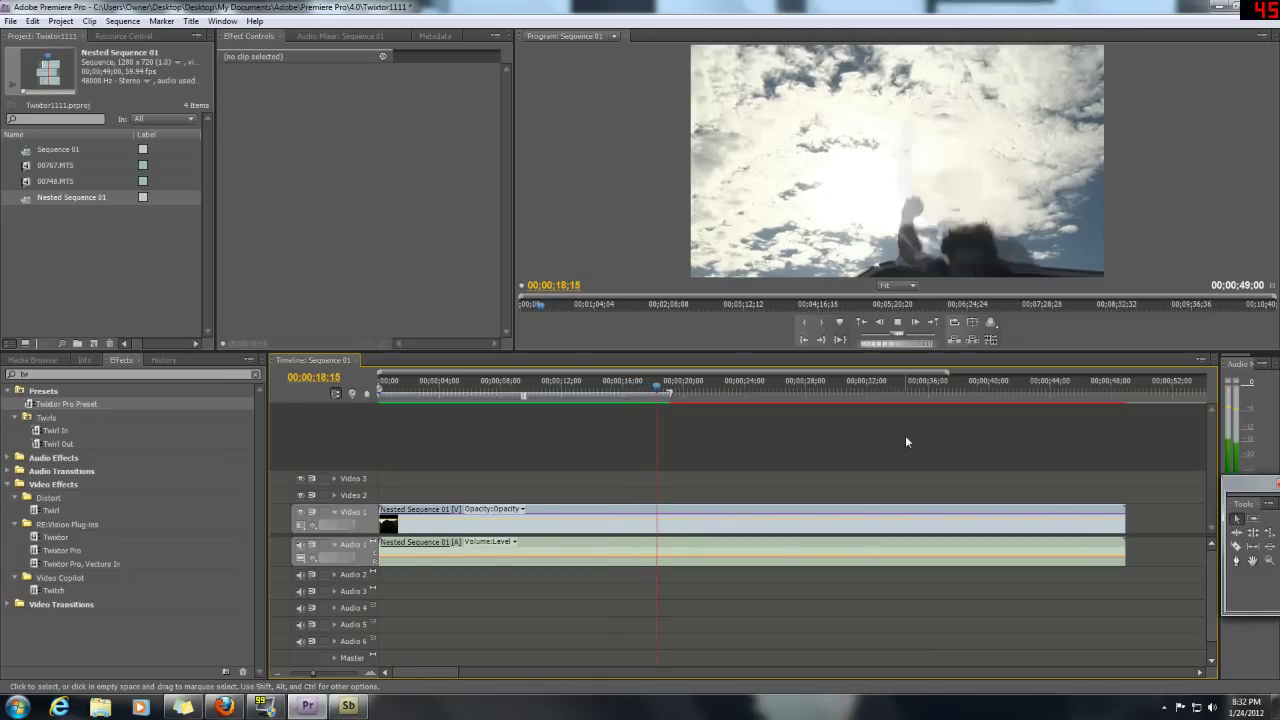
Step: Inspect the nested clip's speed keyframes and render previews of the work area
left_click_drag(674, 401, 566, 430)
left_click(565, 522)
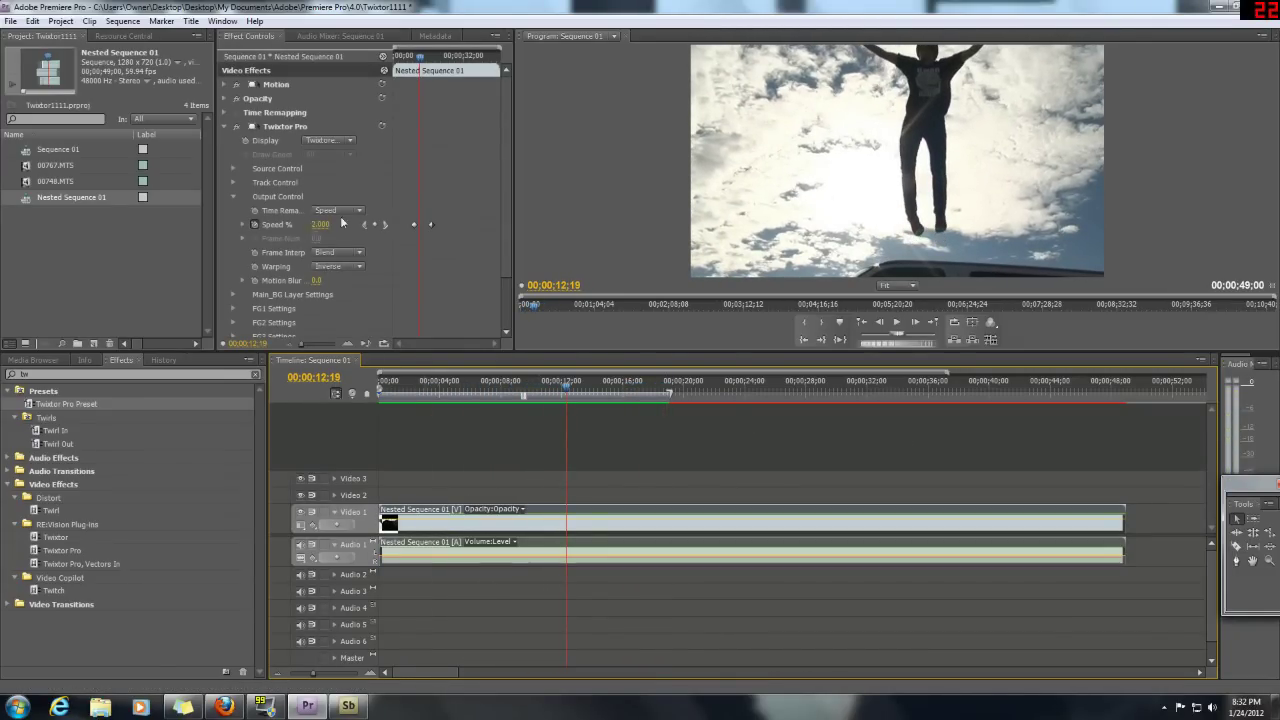
left_click(449, 176)
left_click(470, 409)
key("Return")
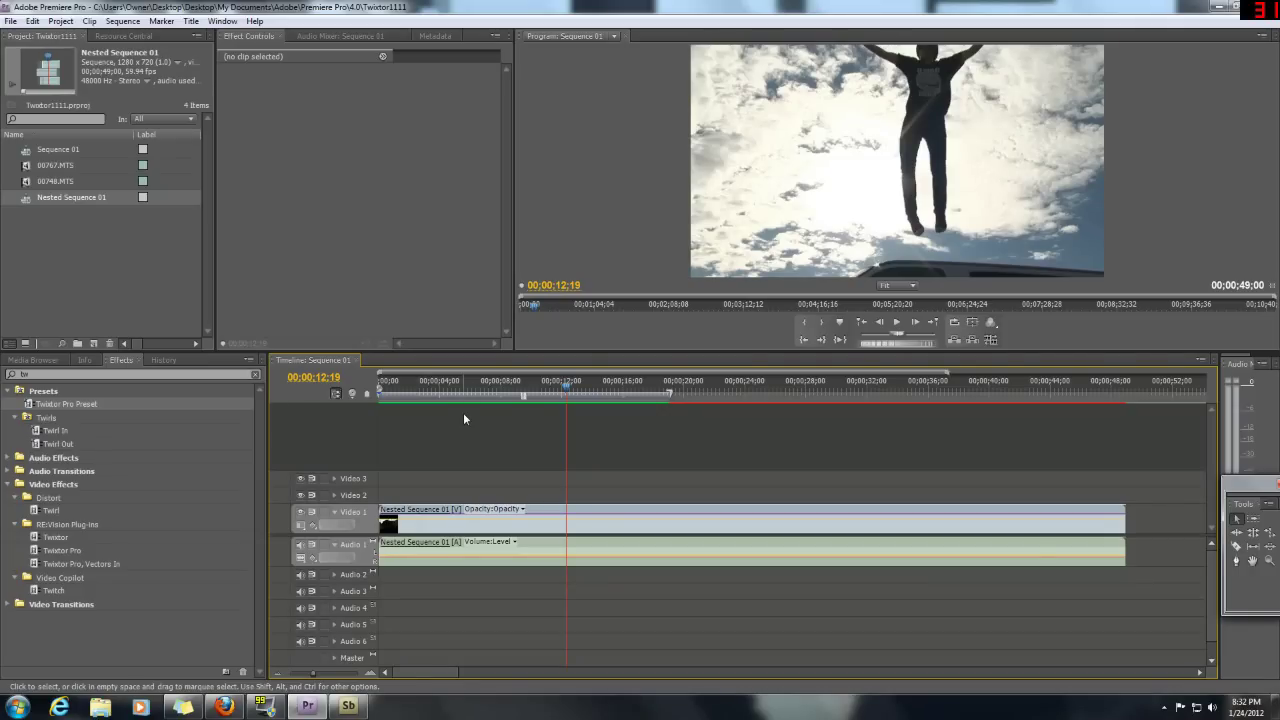
Step: Collapse Twixtor Pro in Effect Controls, move to 00;00;02;58 and play the slowed jump
left_click(414, 523)
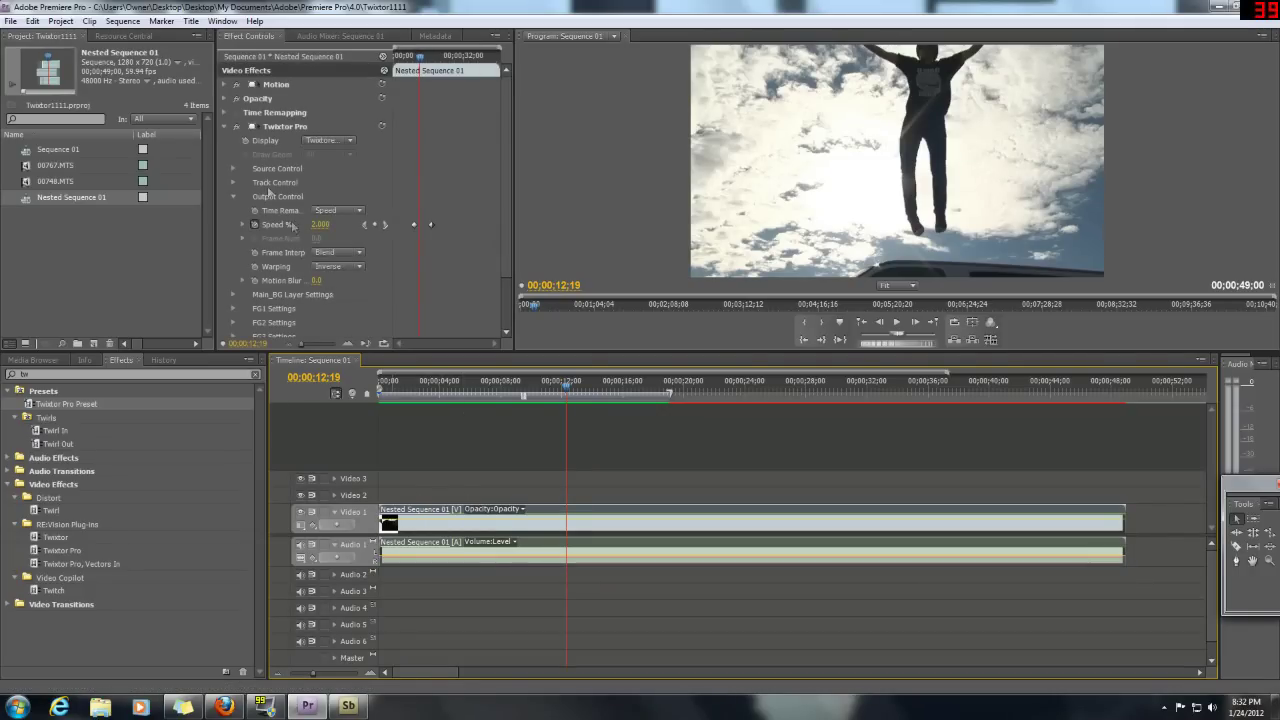
left_click(224, 127)
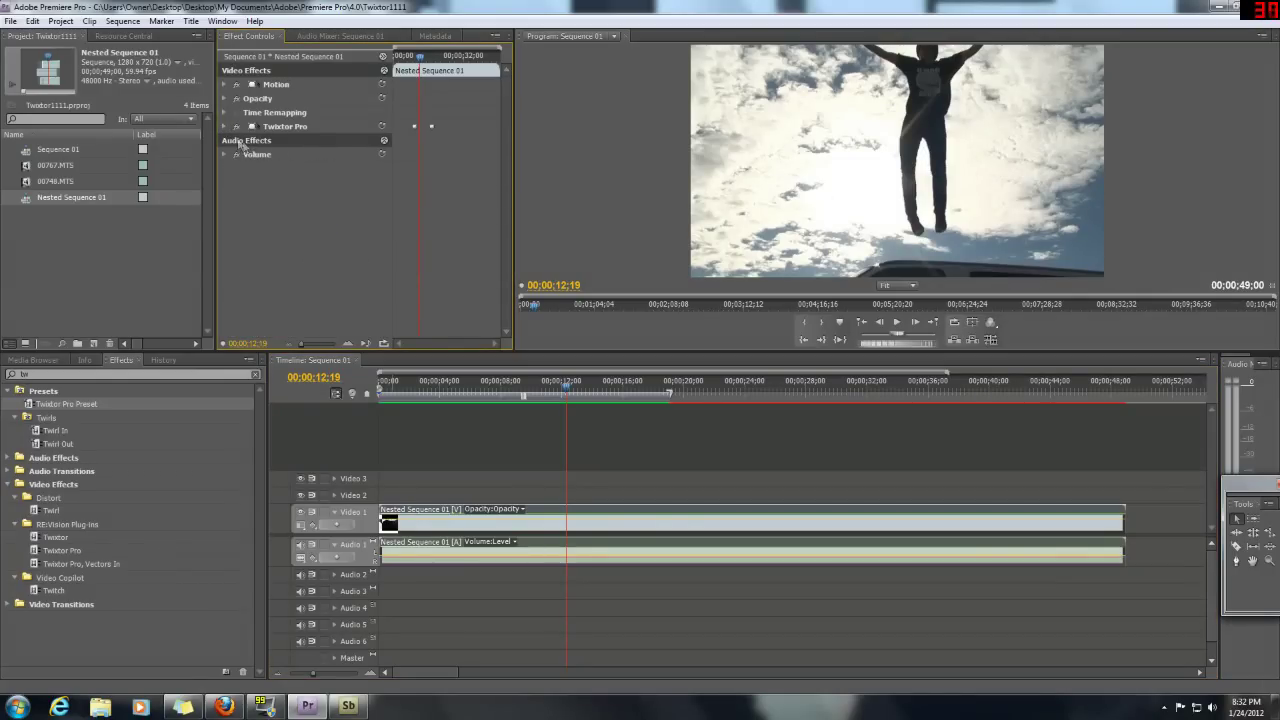
left_click(474, 436)
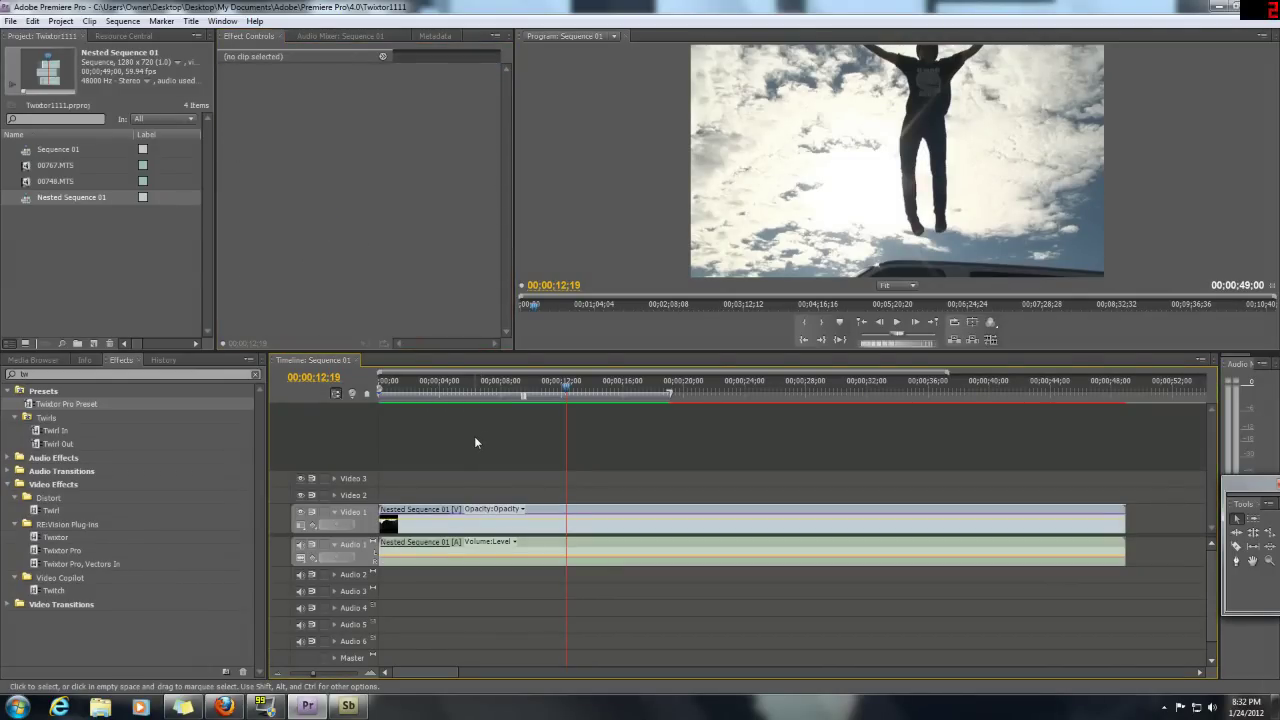
left_click(521, 558)
left_click(532, 448)
left_click(585, 397)
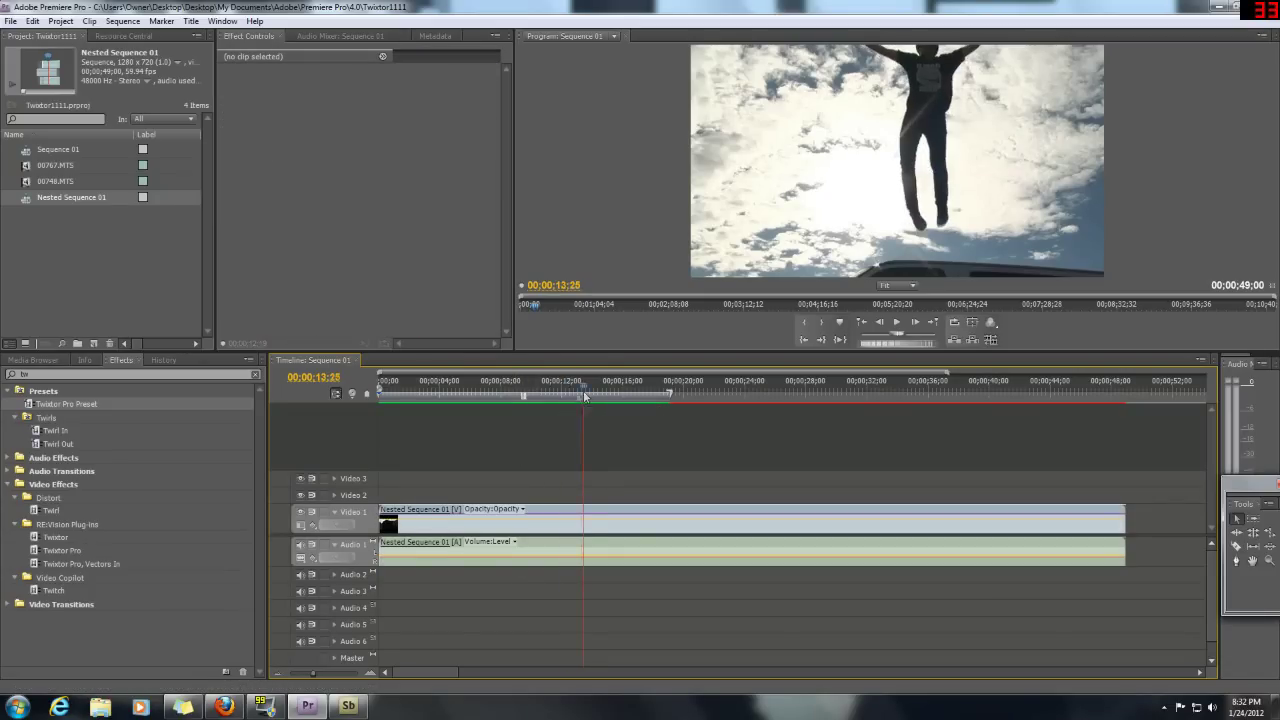
left_click_drag(585, 397, 428, 397)
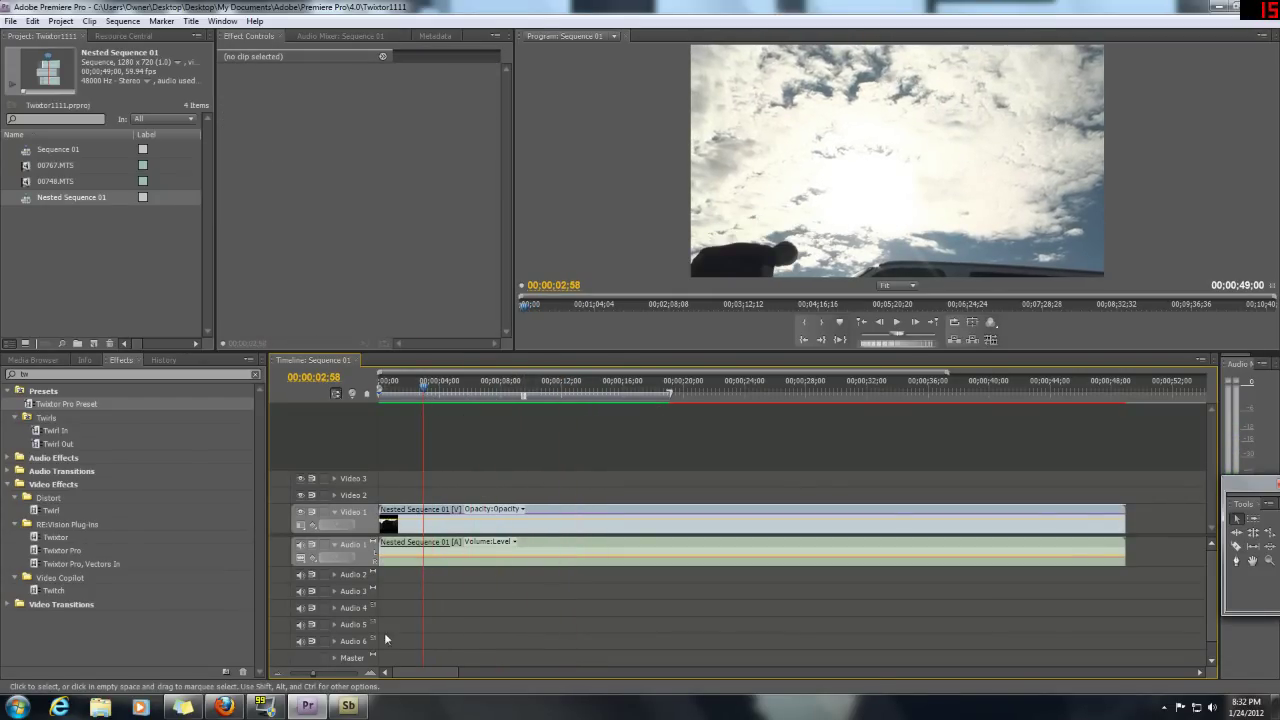
key("space")
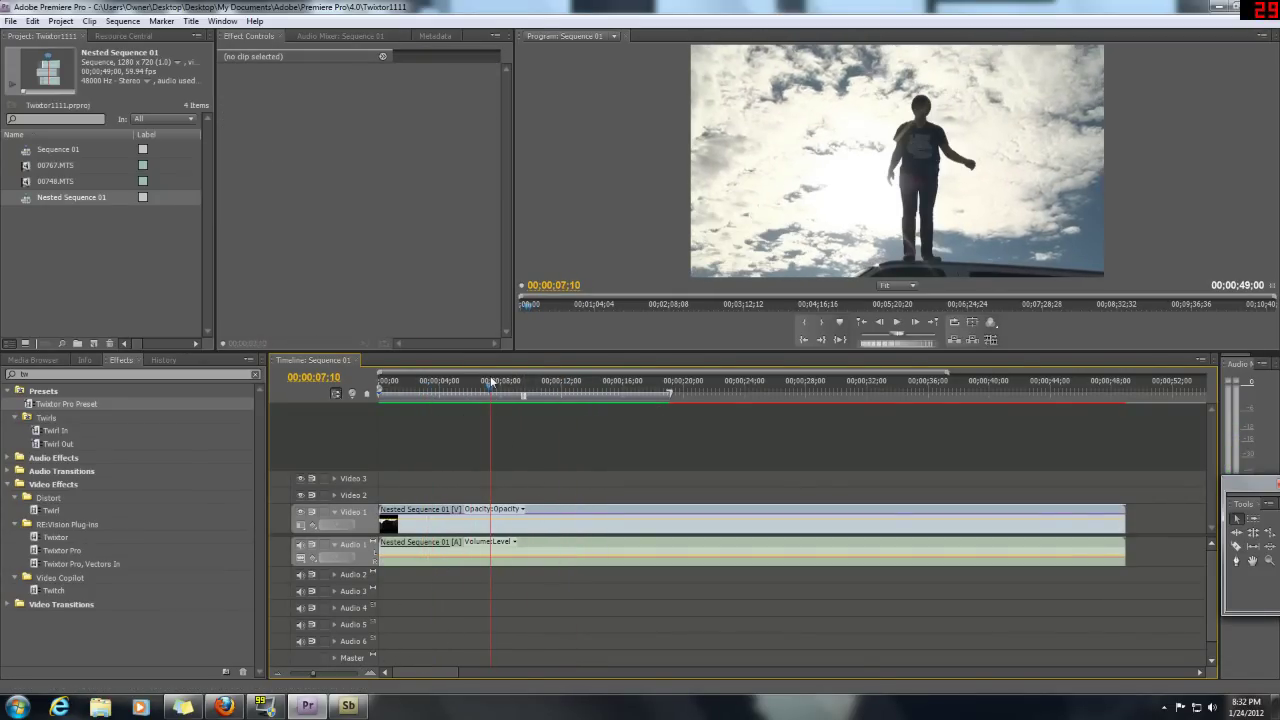